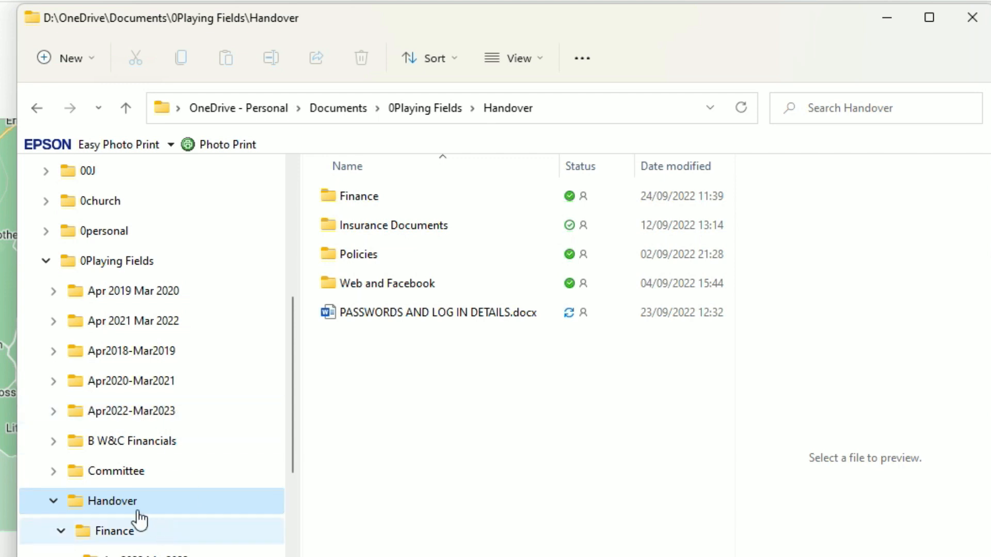
- Open the Finance folder inside Handover in File Explorer
double_click(360, 202)
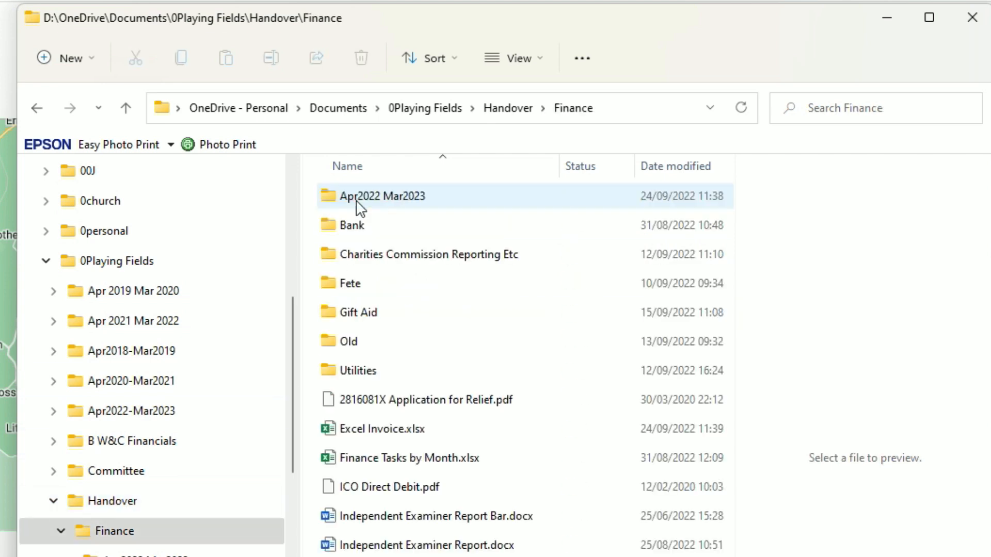
- Open Excel Invoice.xlsx, zoom in, and show the Invoices sheet's booking table
left_click(399, 437)
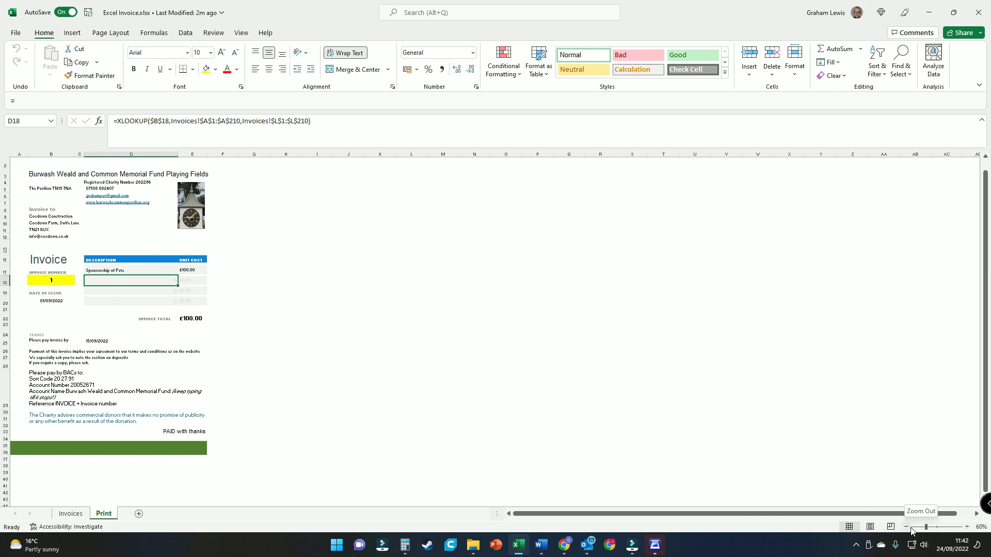
left_click(967, 527)
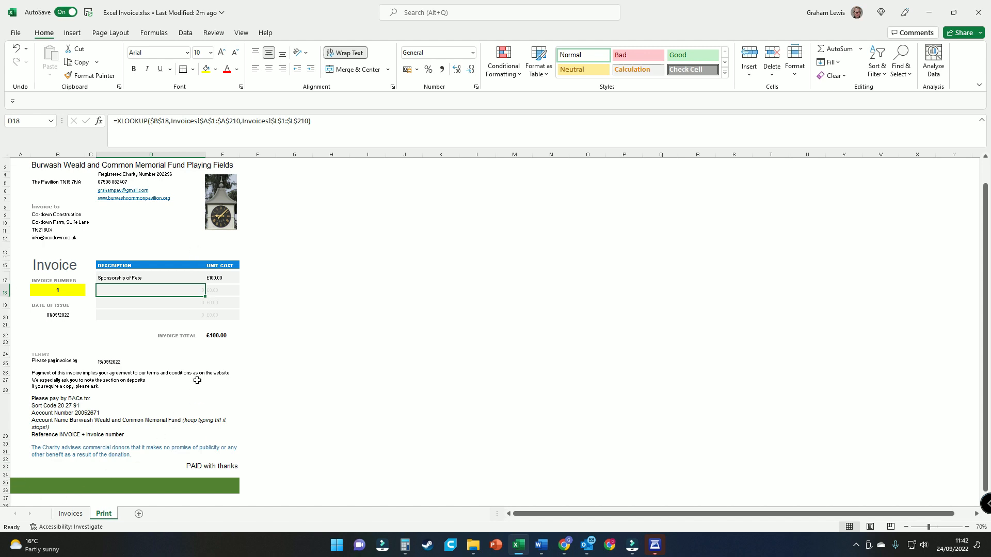
left_click(75, 516)
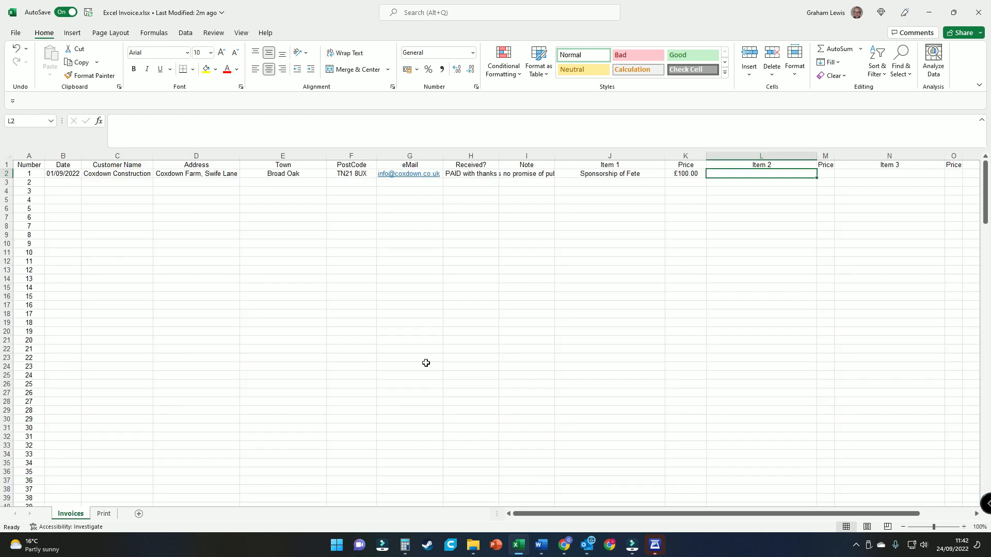
- Start invoice 2's row with date 24/09/2022, the customer's name and street address
left_click(50, 182)
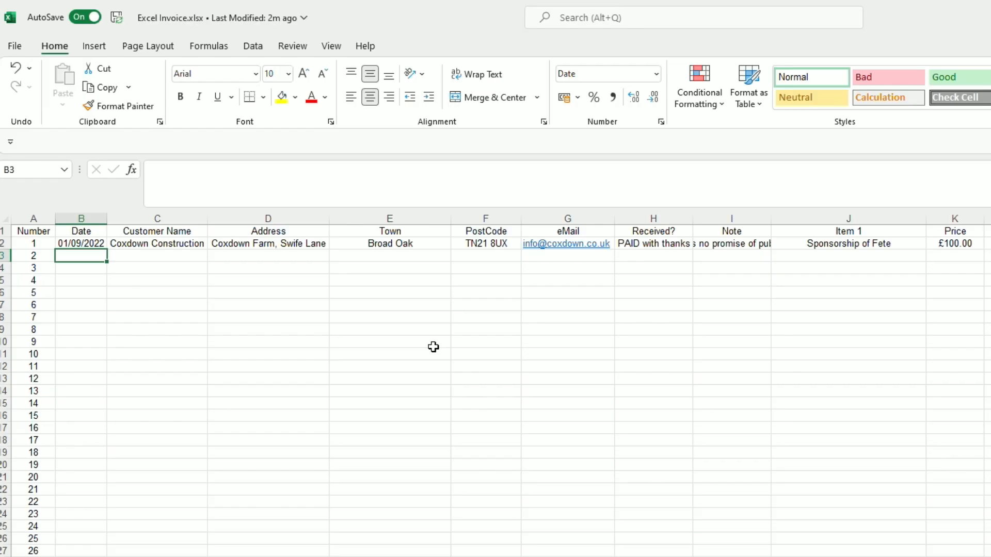
type("2")
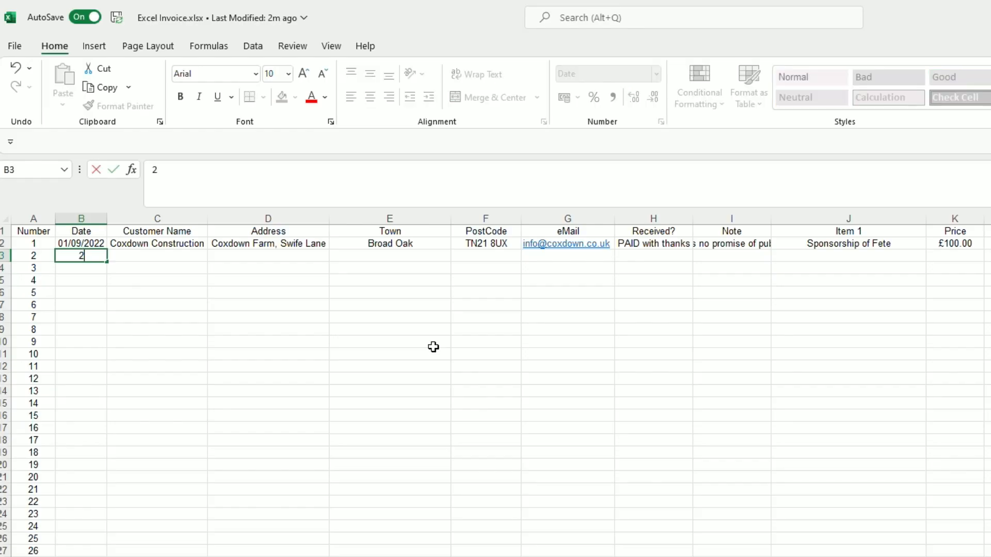
type("4/09/202")
key("Tab")
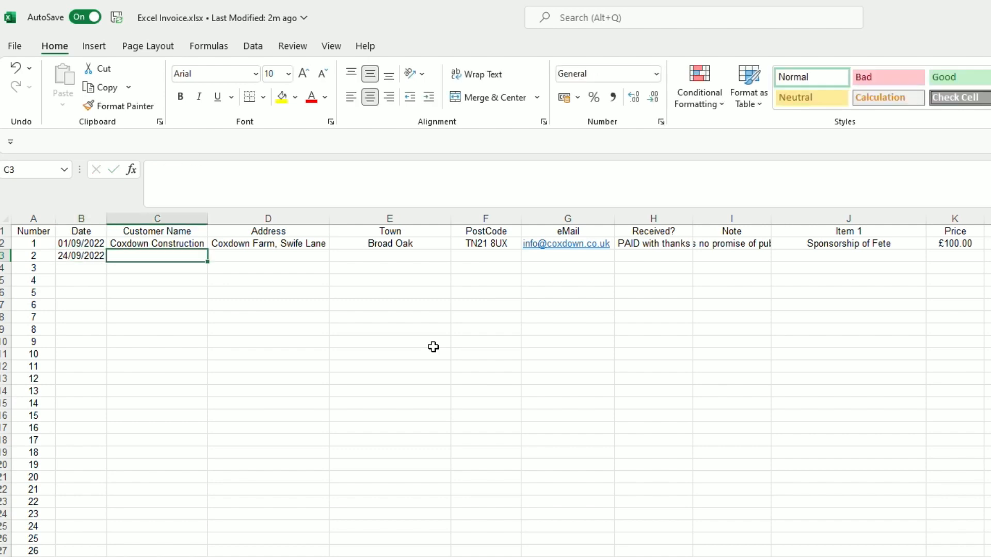
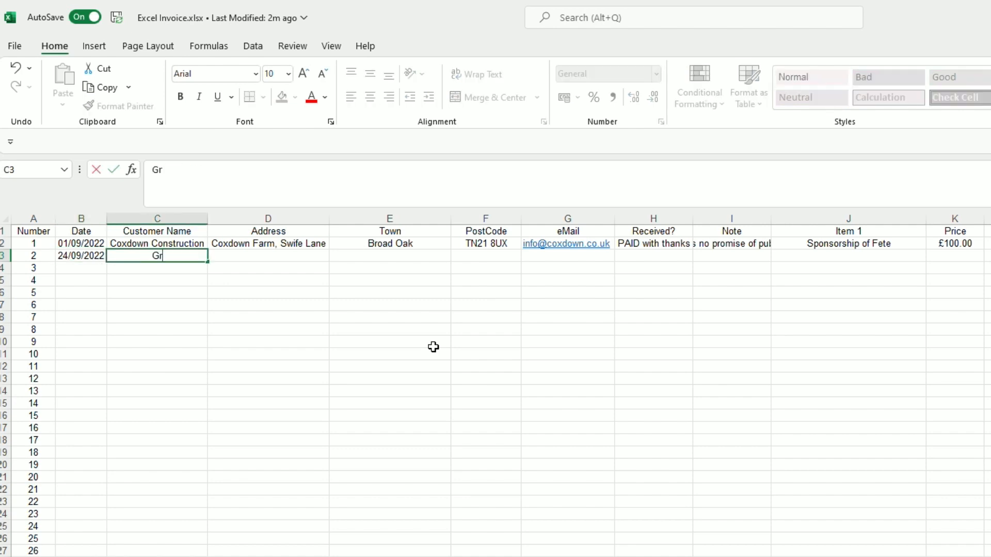
key("Tab")
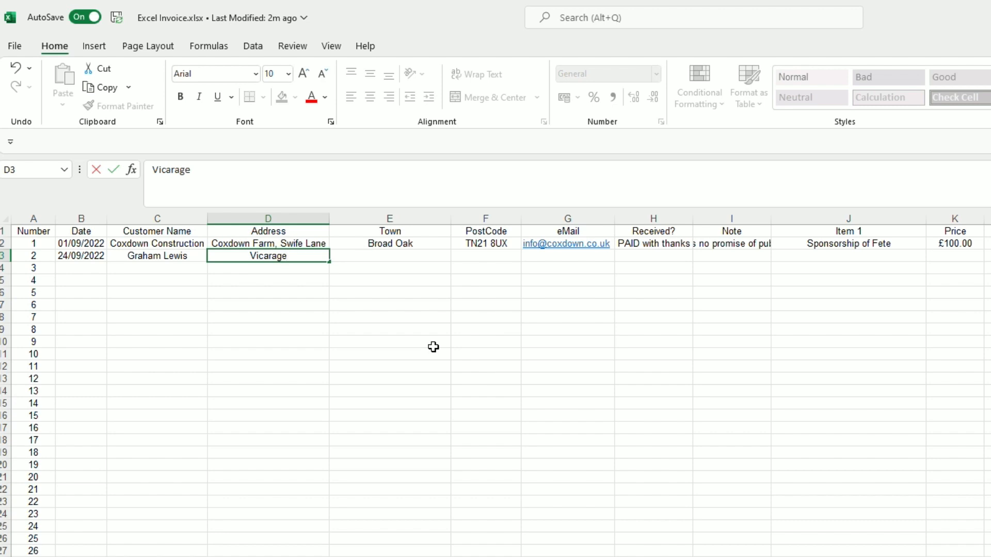
key("Tab")
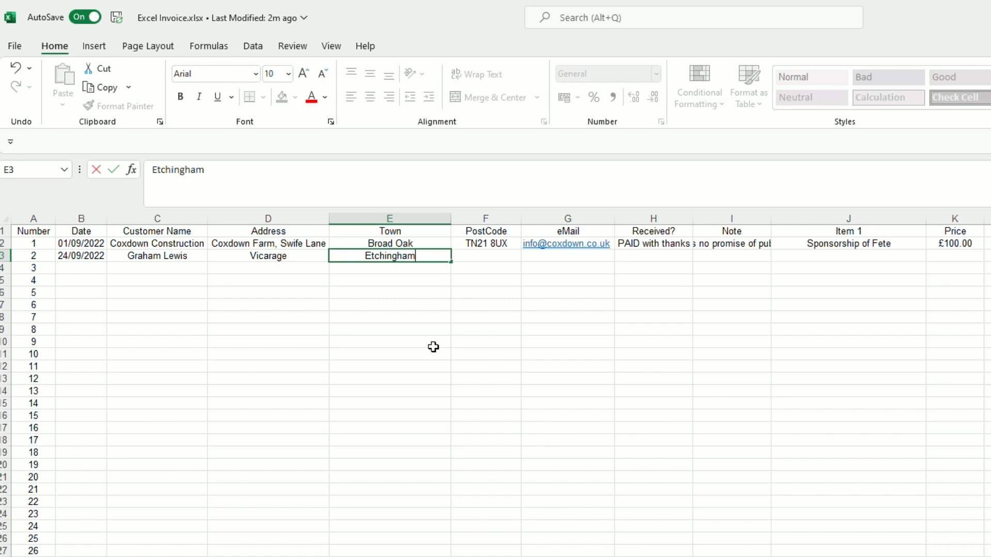
- Fill in the customer's town, postcode and e-mail address for invoice 2
key("Tab")
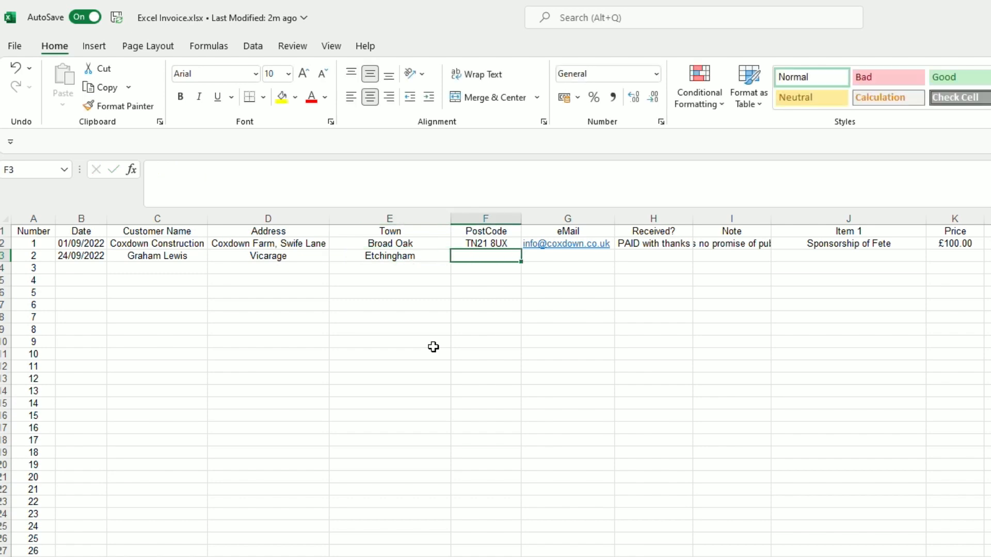
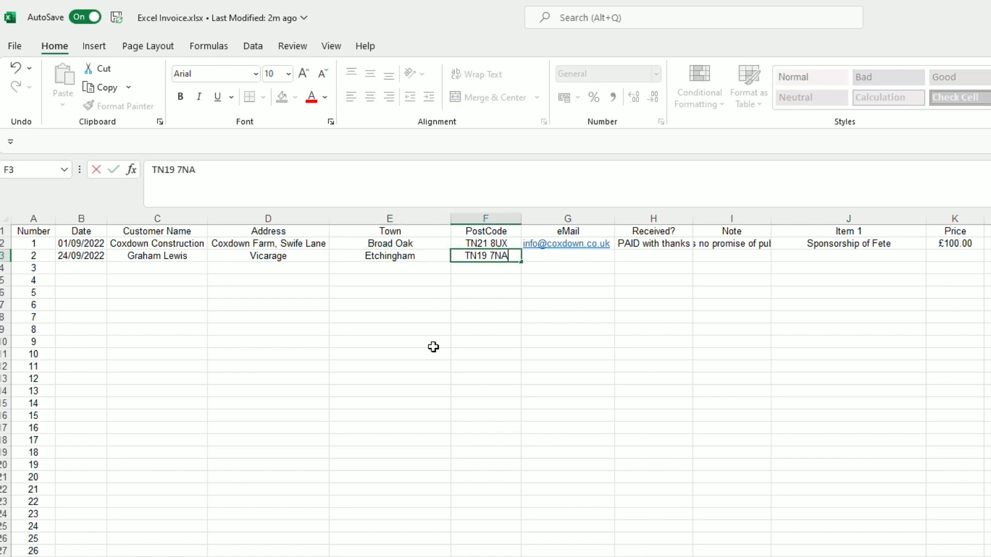
key("Tab")
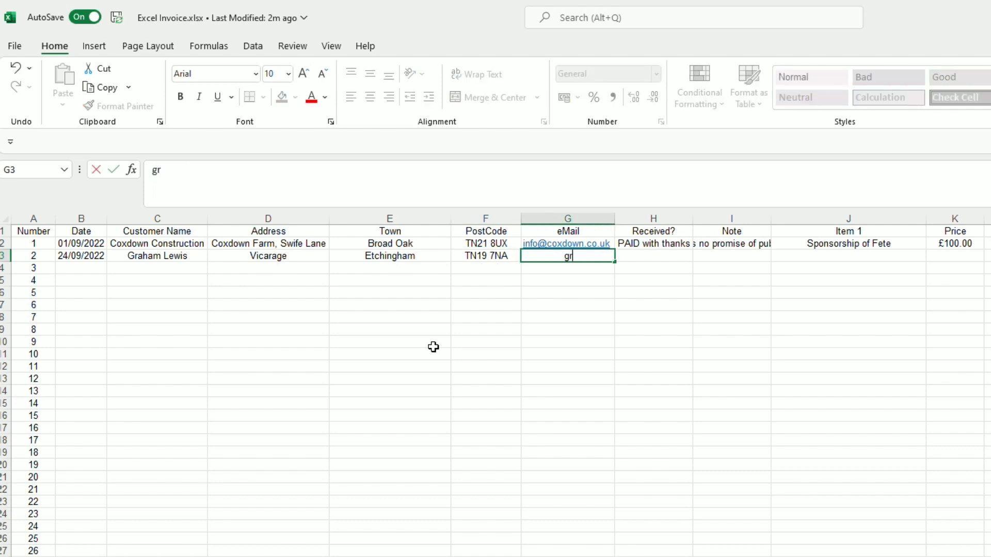
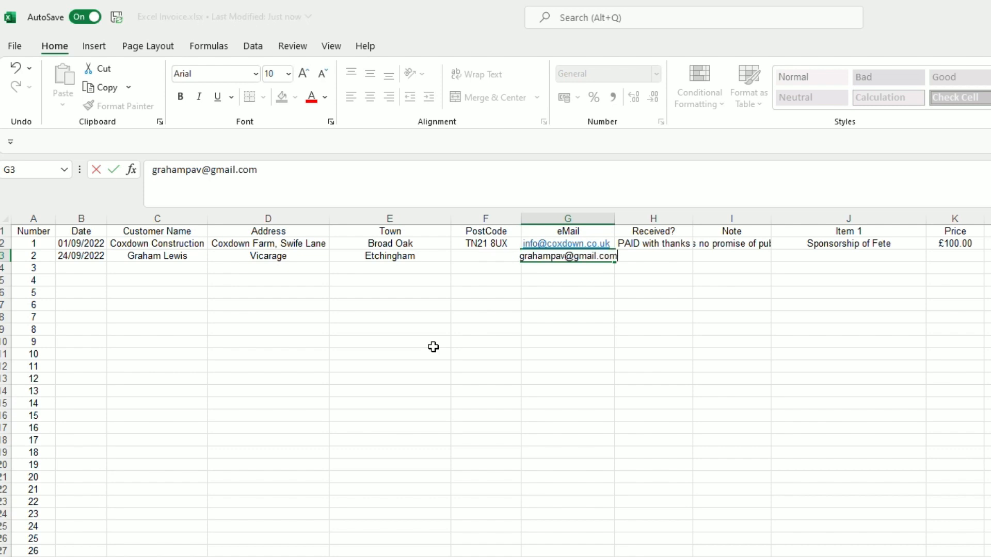
key("Tab")
key("Left")
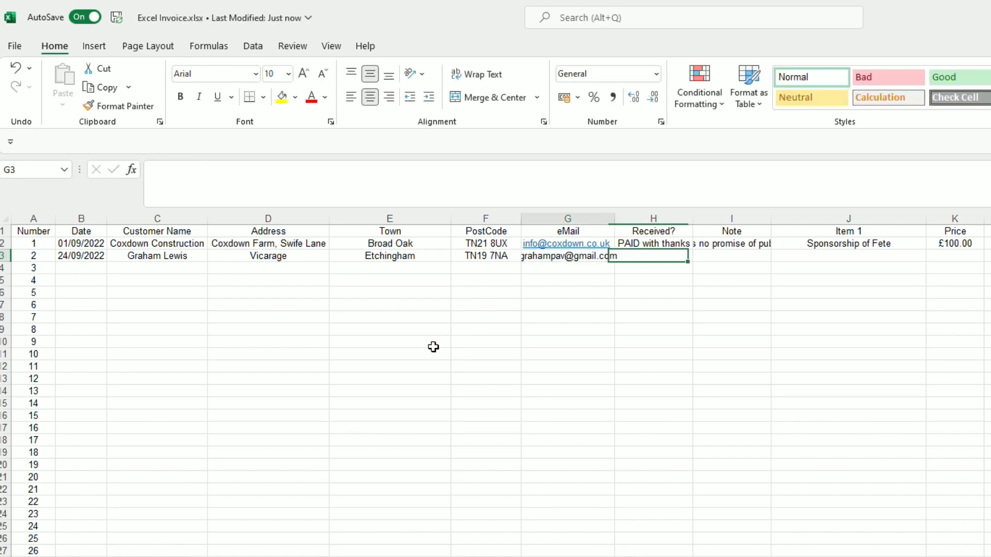
key("Right")
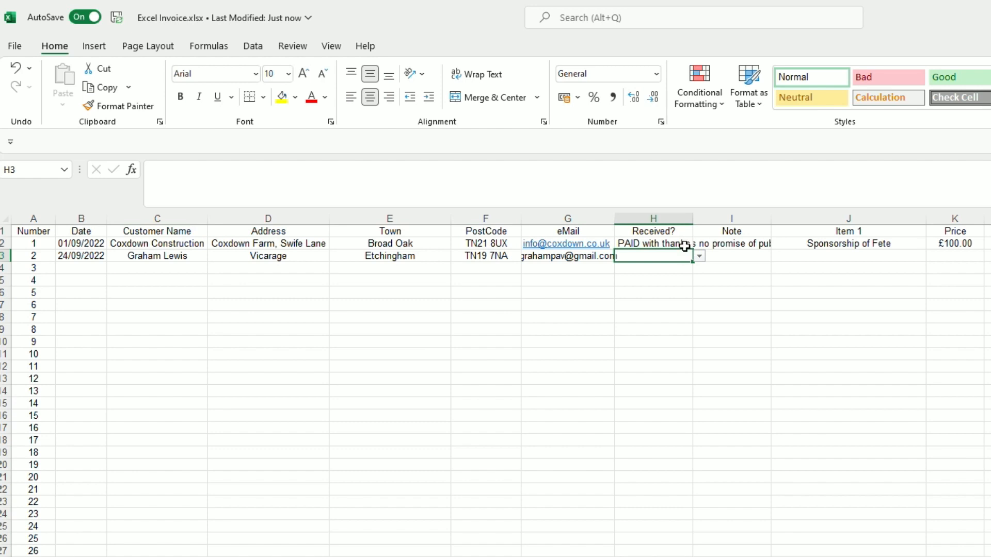
left_click(700, 258)
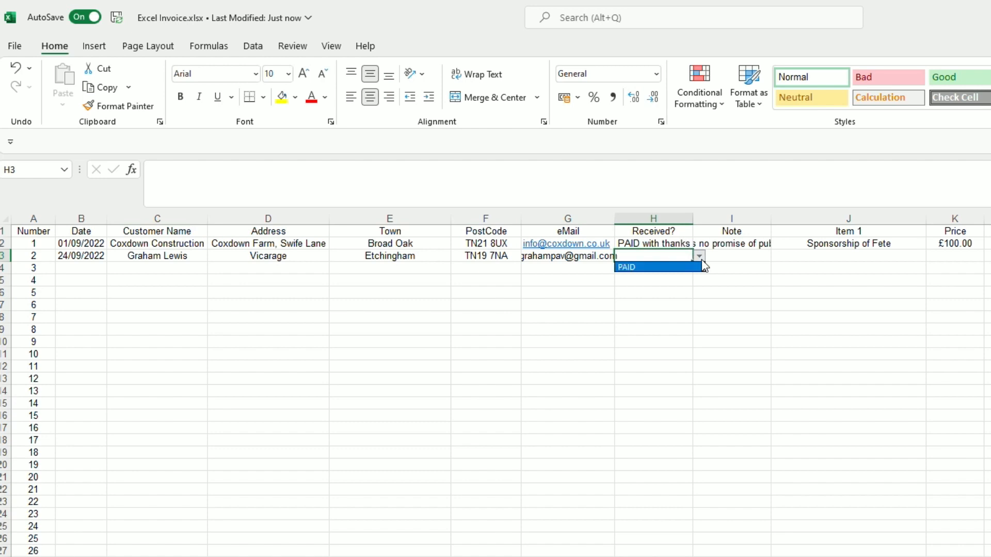
left_click(644, 268)
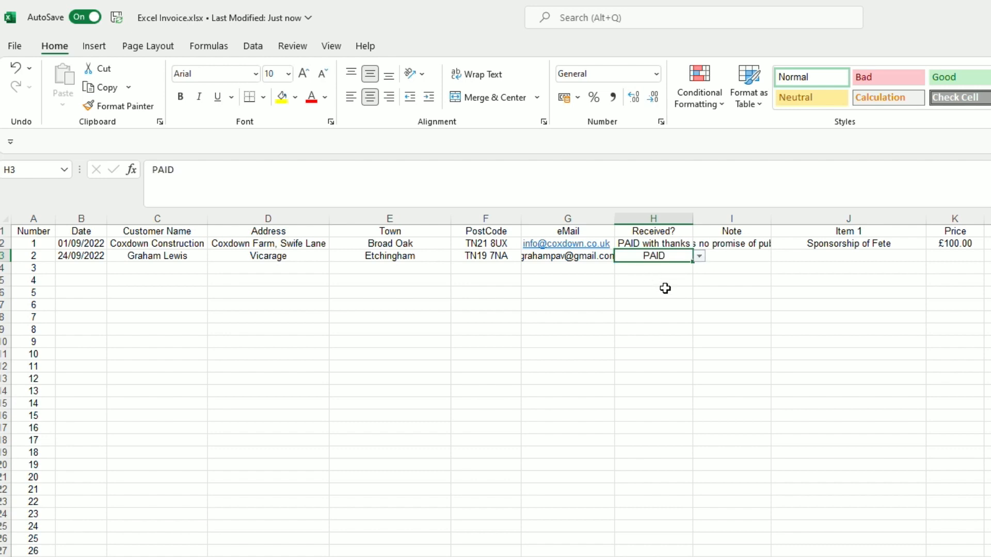
left_click(700, 257)
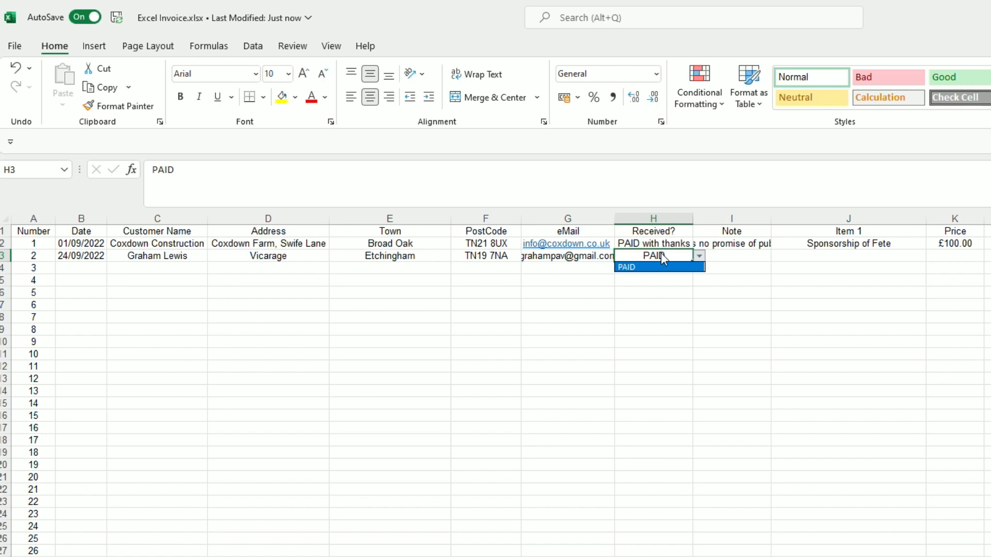
left_click(661, 254)
key("Delete")
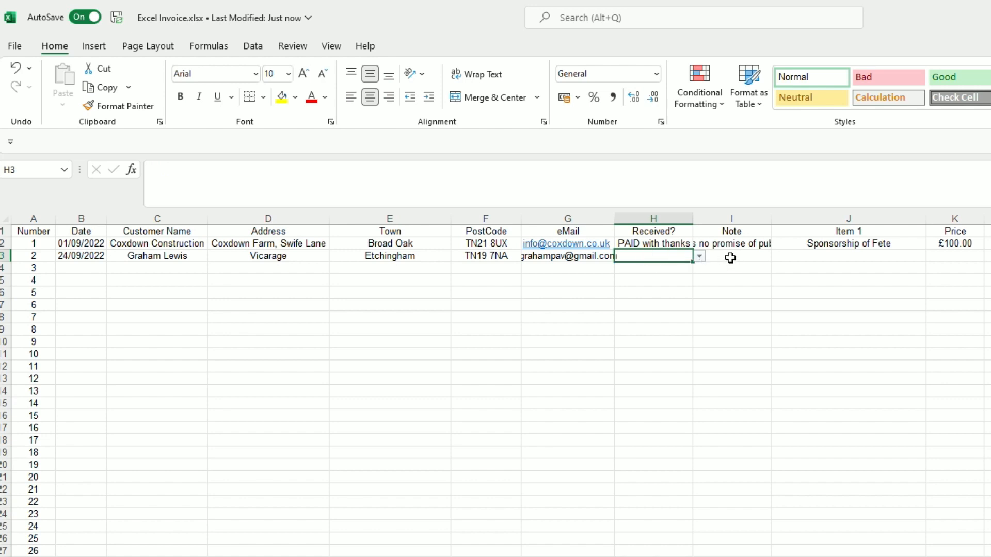
left_click(743, 256)
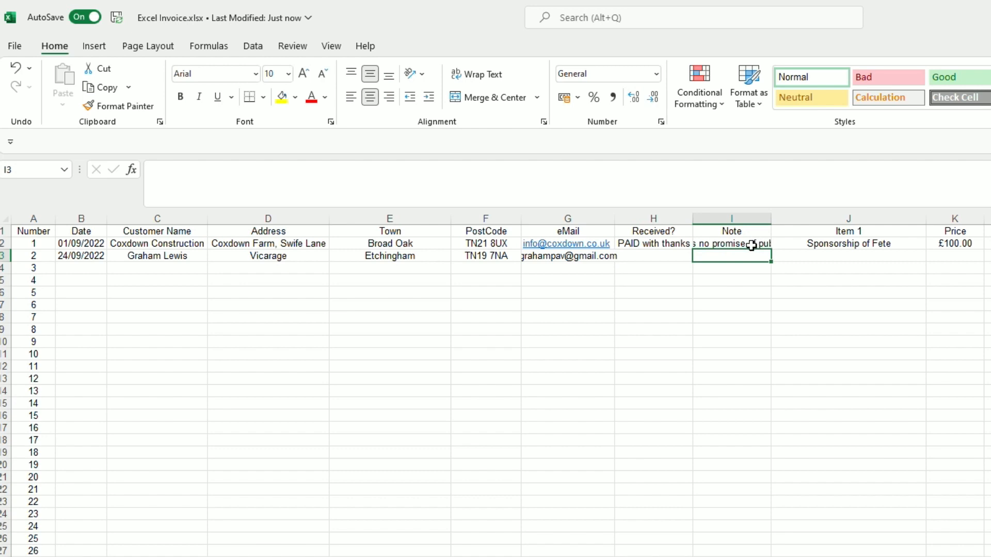
- Widen column I and wrap invoice 1's charity note in I2 onto two lines
left_click_drag(773, 219, 990, 219)
left_click(990, 232)
left_click(768, 243)
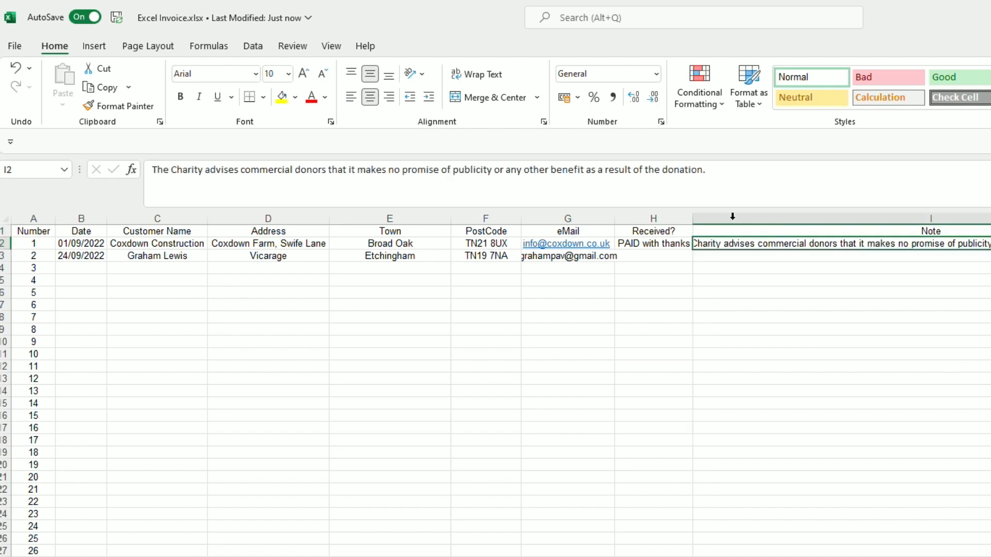
left_click(491, 75)
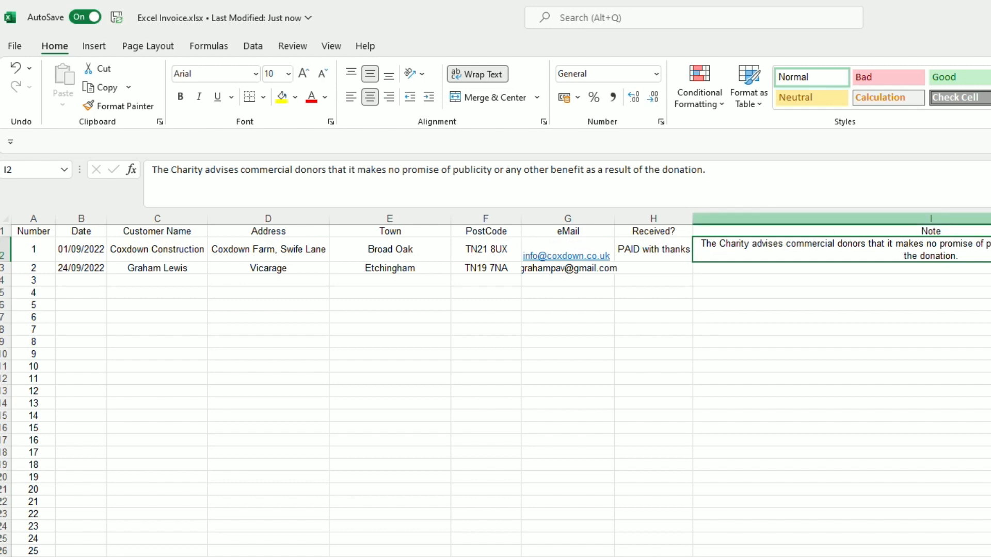
left_click_drag(990, 219, 990, 219)
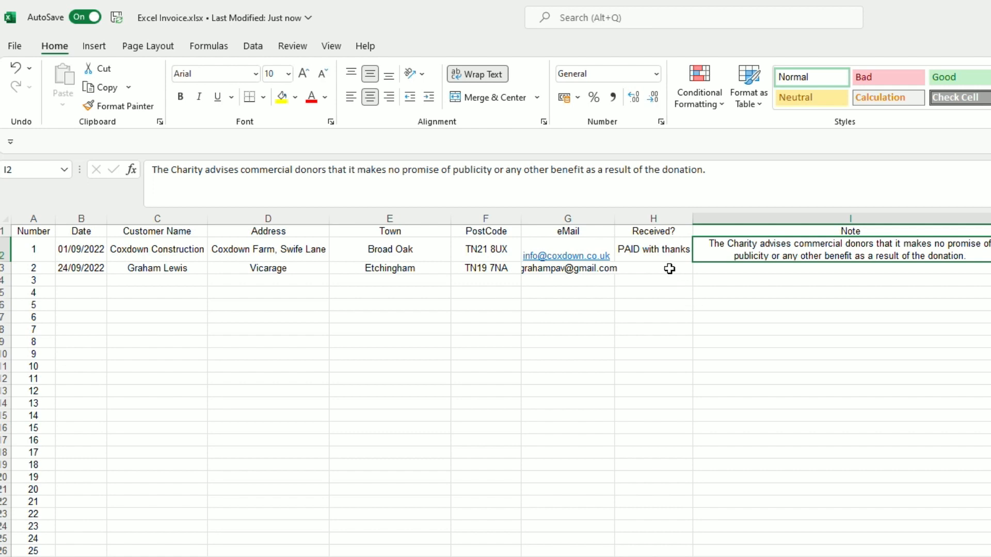
left_click(733, 270)
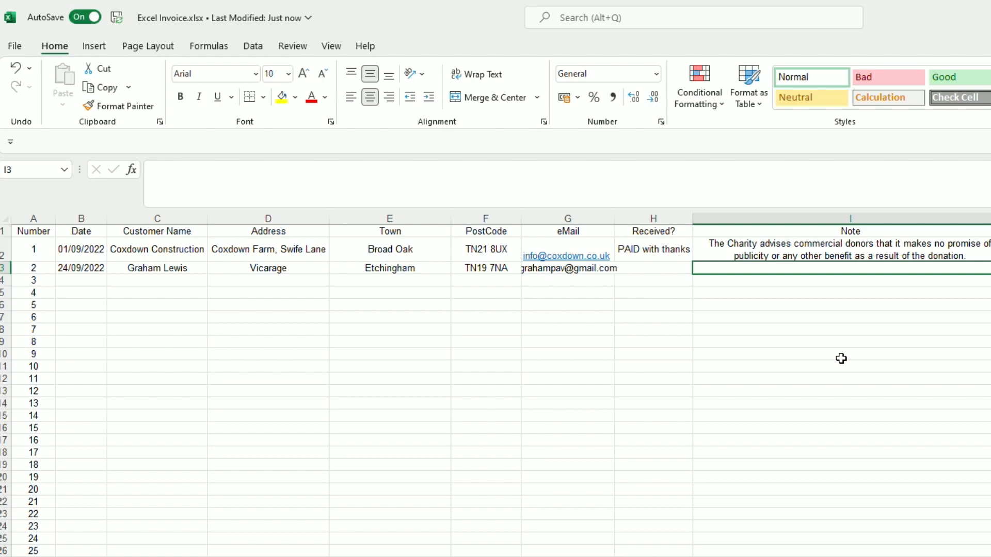
- Give invoice 2 a note to contact the named person for hall opening, then begin the 1/10/22 hall booking item
type("Please contact ")
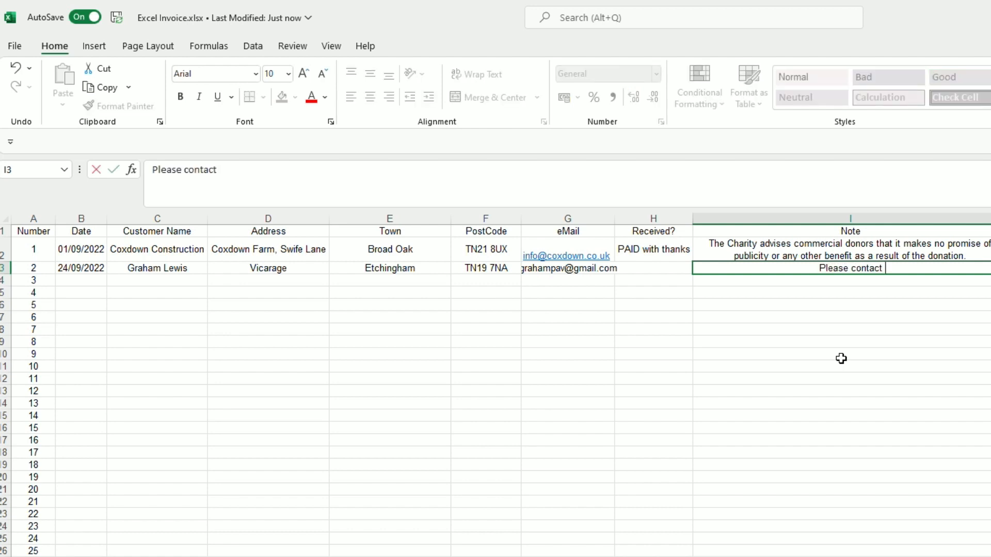
type("Alison for hall opening")
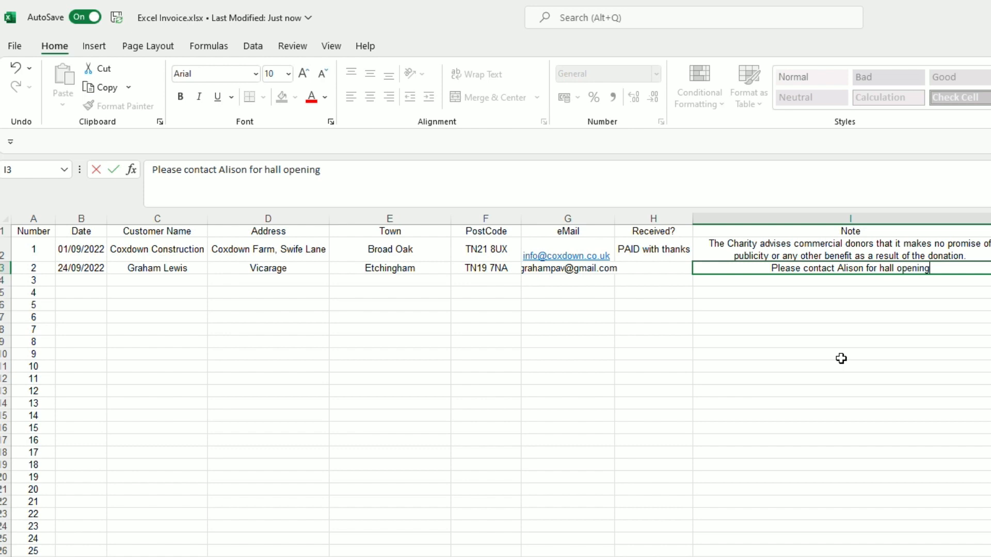
key("Tab")
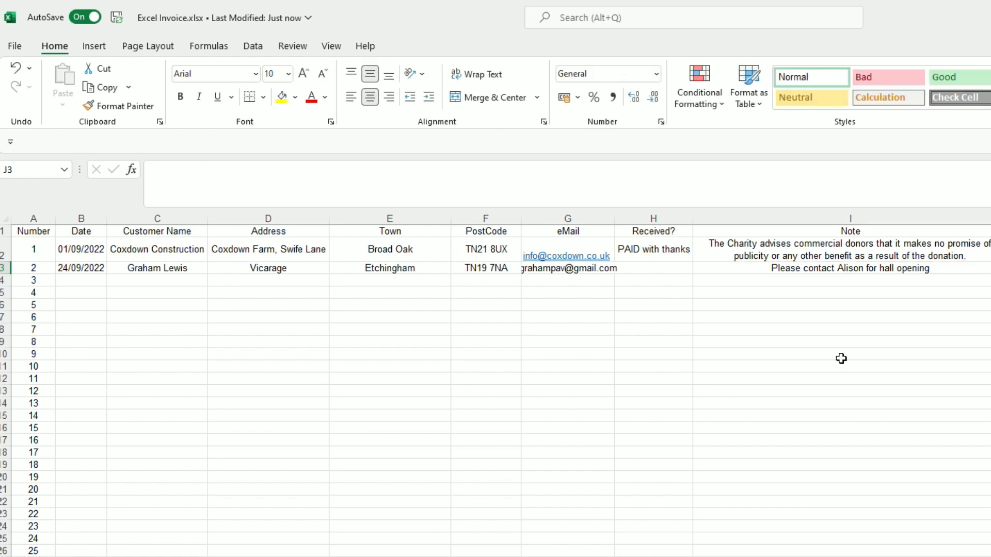
type("Hall")
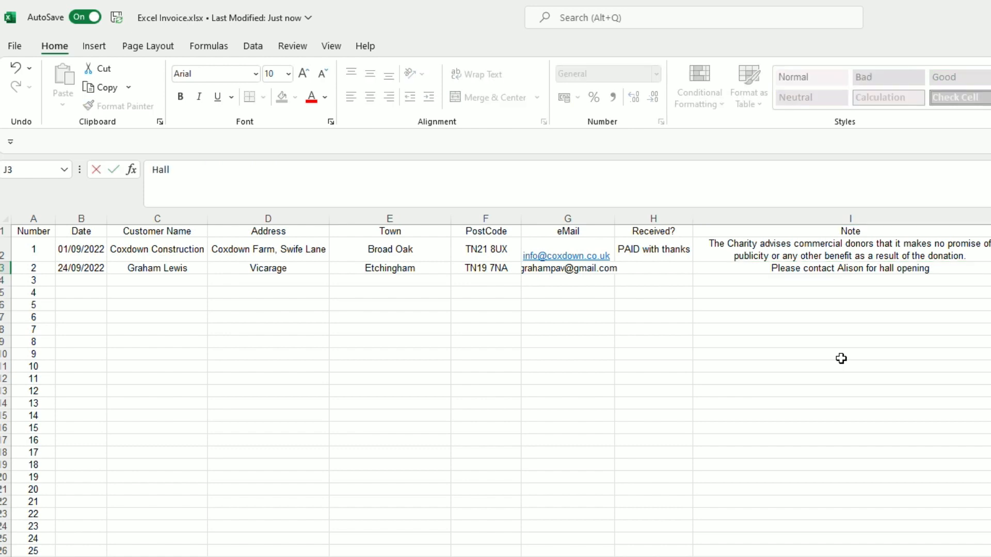
type(" Booking")
type(" 1/1/")
type("0/22")
- Price the 1/10/22 hall booking at 96 and add 'Hall Booking 1/11/22' at 84
key("Return")
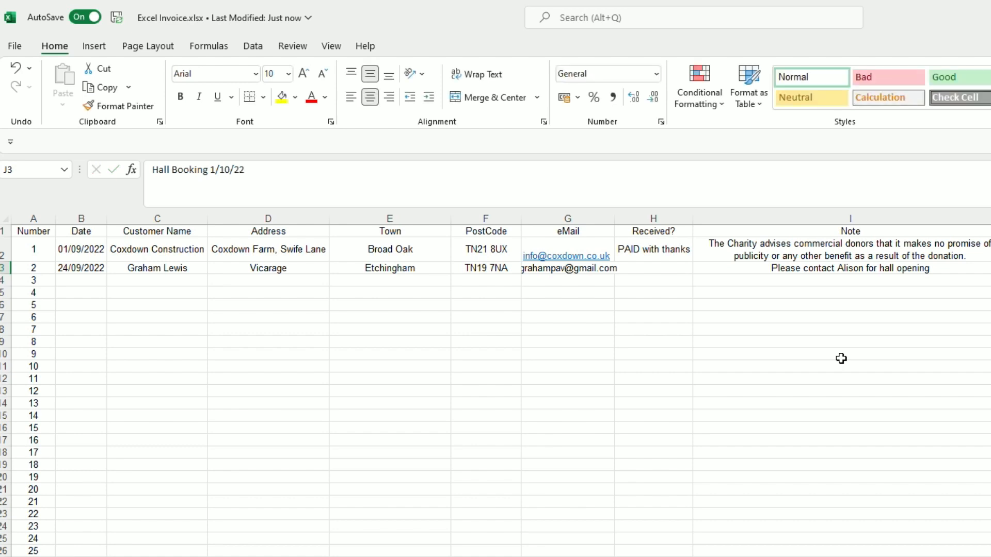
key("Right")
type("96")
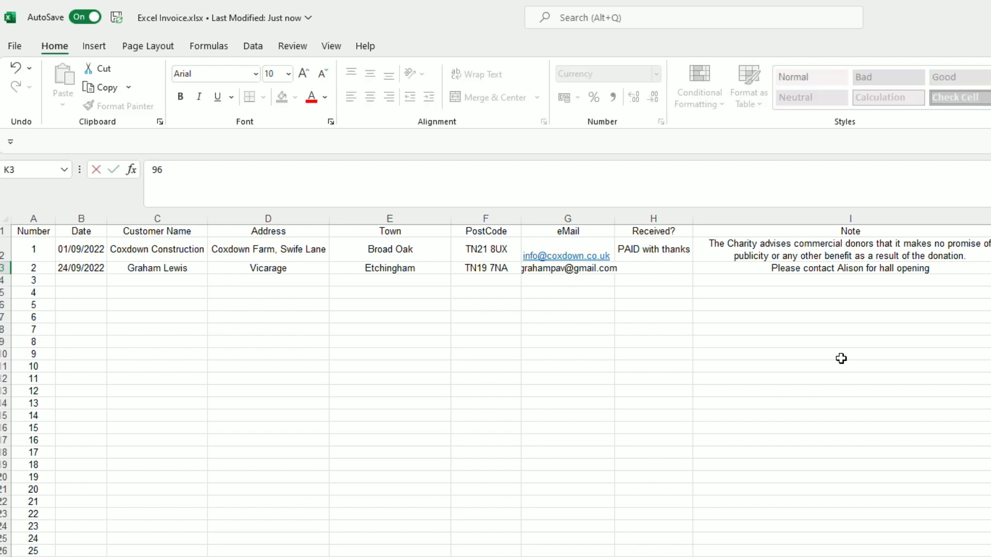
key("Right")
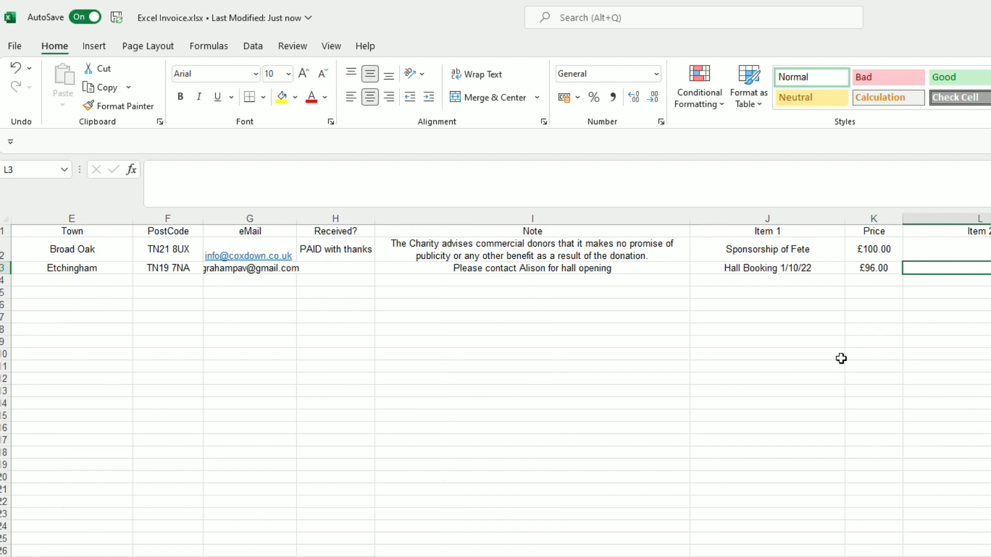
type("Hall Booking 1/11/22")
key("ctrl+Return")
key("Tab")
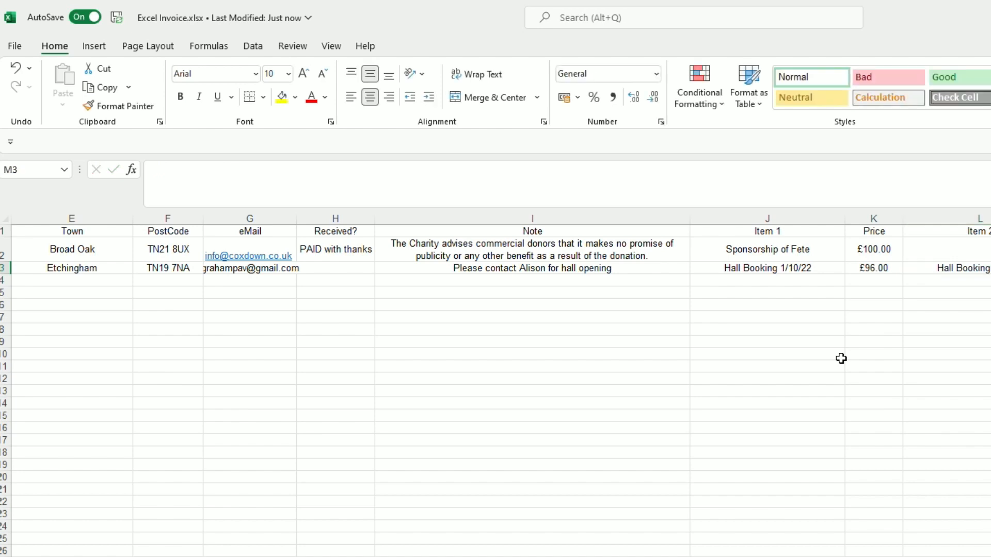
type("84")
key("Tab")
- Add the third hall booking for invoice 2, priced 108
type("Hall Bookin")
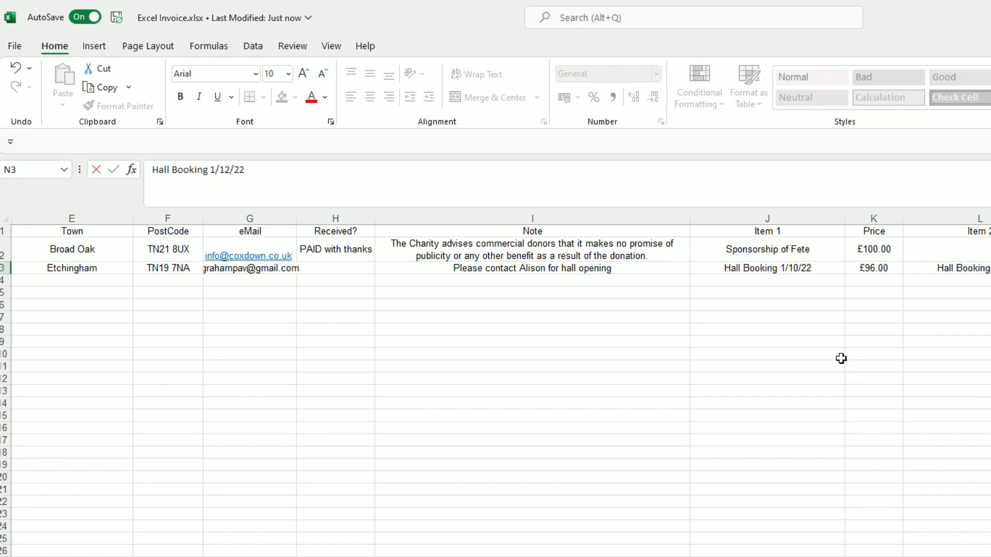
key("Tab")
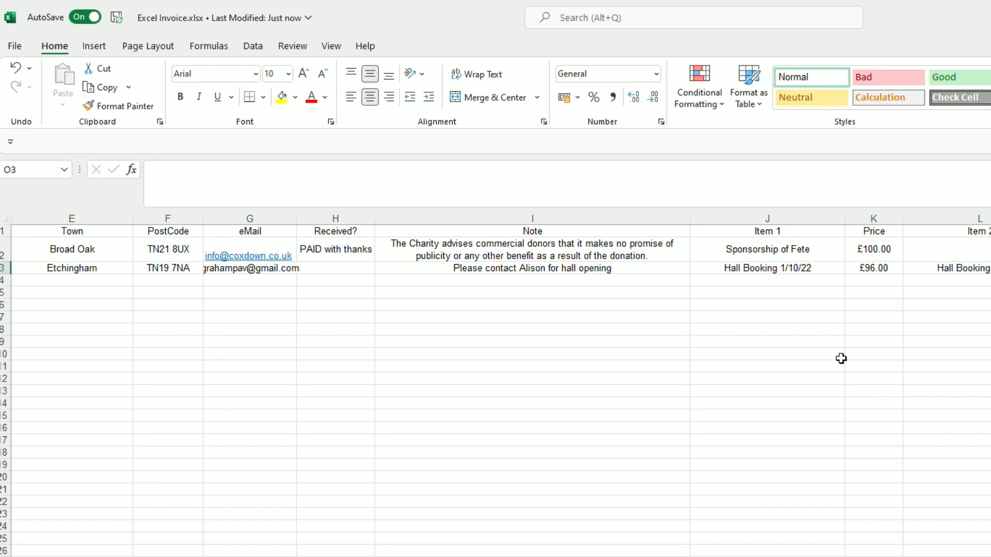
type("1")
key("Return")
scroll(501, 382, "right", 2)
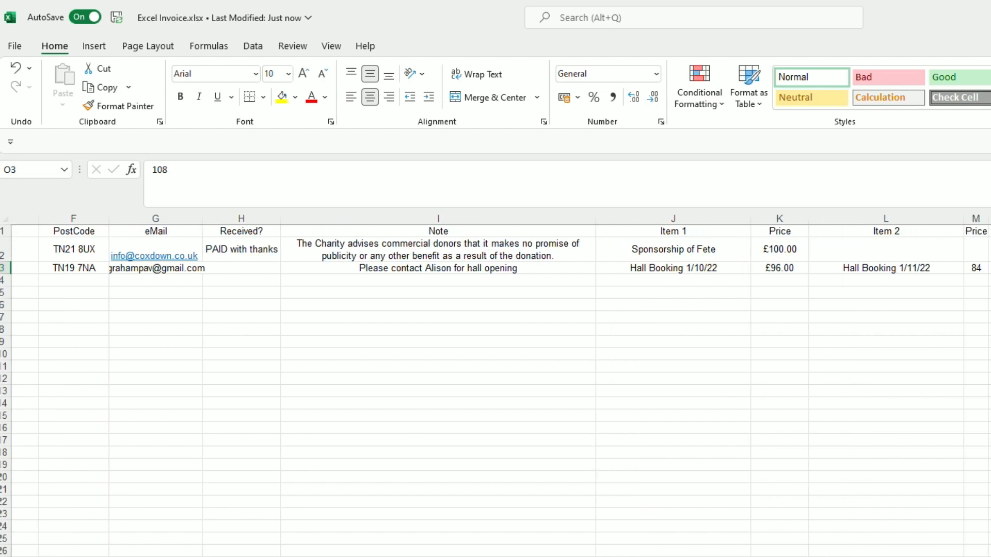
scroll(500, 382, "left", 5)
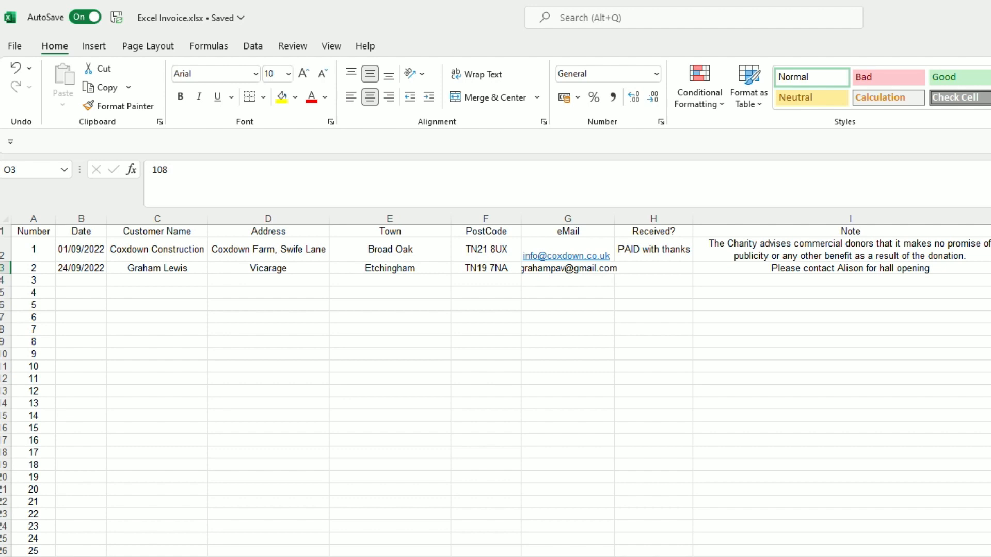
- Enter 2 in the Print sheet's invoice number cell B18 and review the refilled invoice
left_click(320, 556)
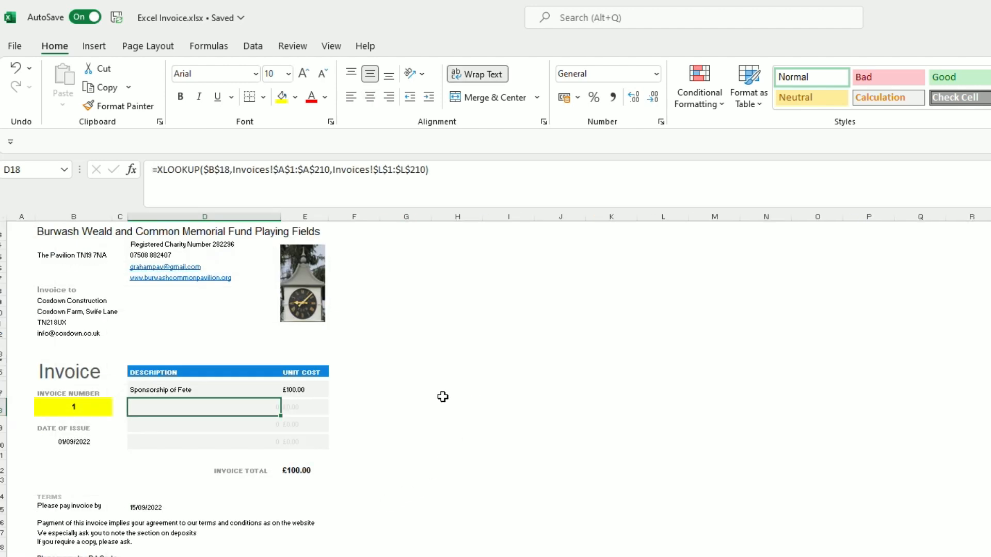
left_click(84, 407)
left_click(191, 546)
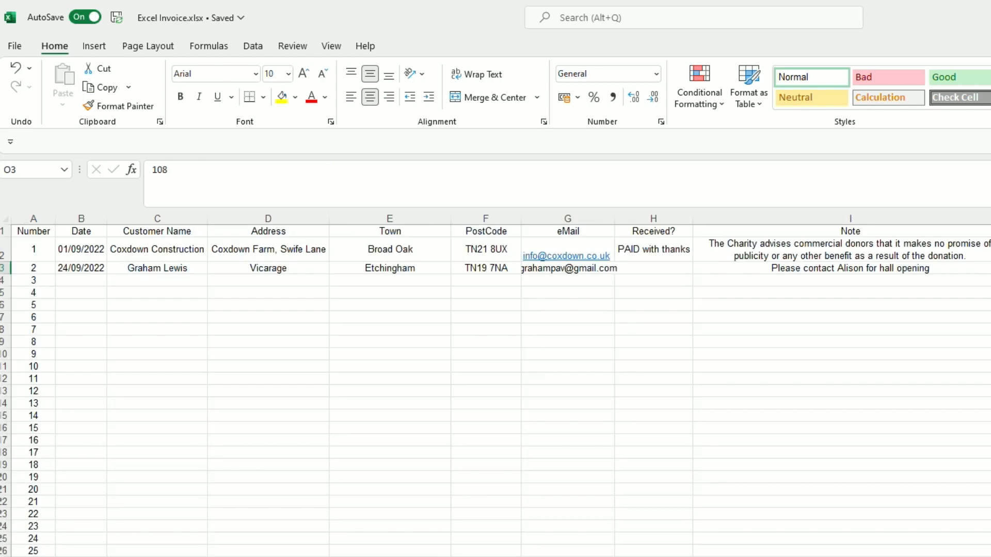
left_click(89, 555)
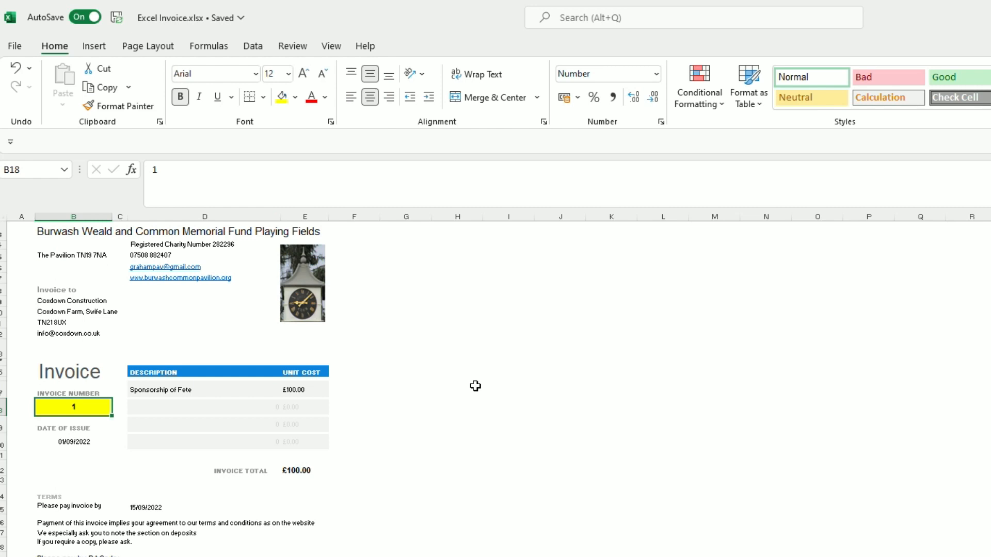
type("2")
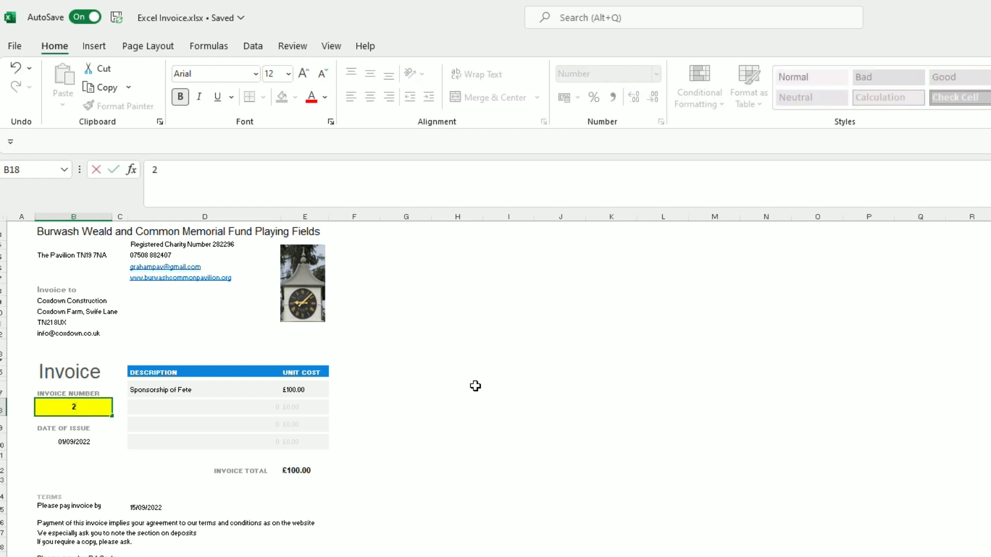
key("ctrl+Return")
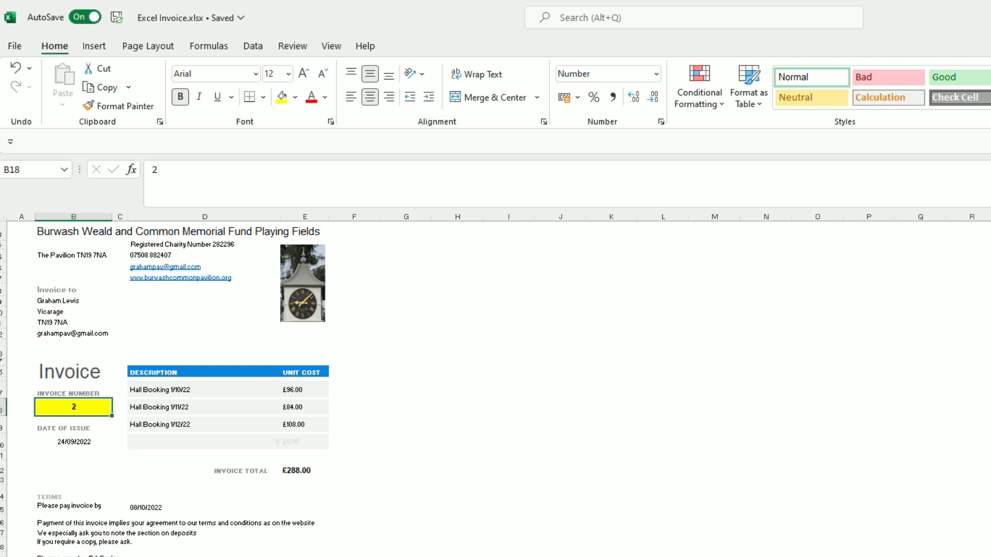
scroll(883, 381, "up", 7, "ctrl")
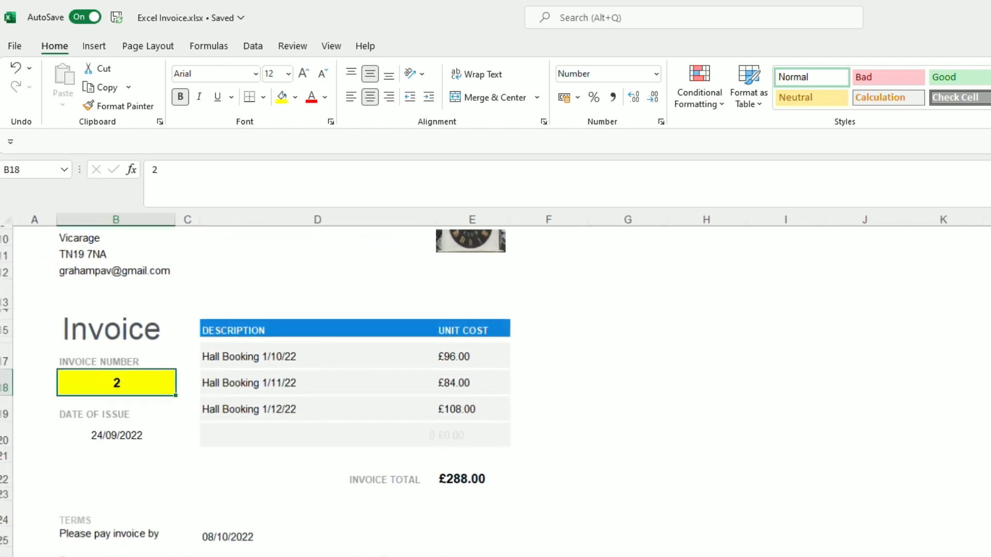
right_click(820, 356)
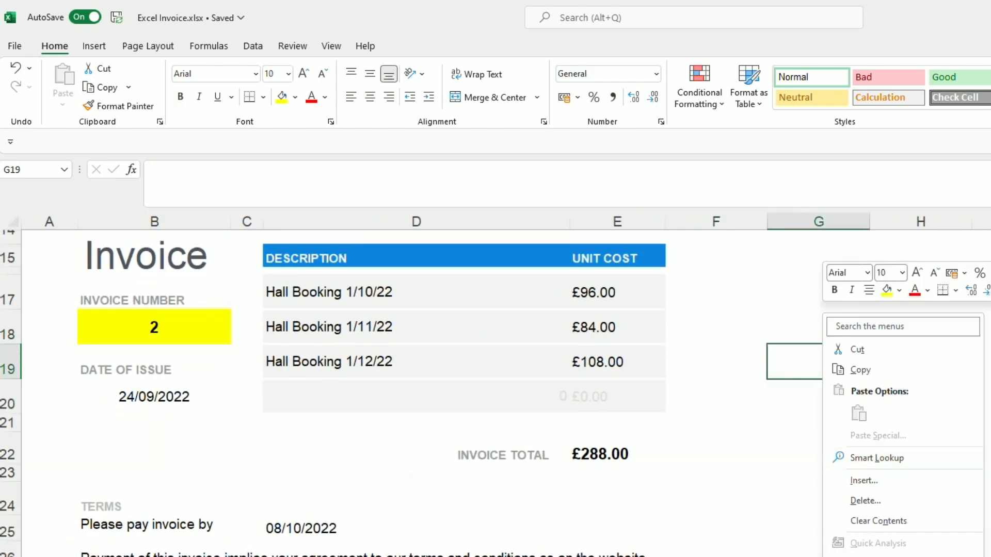
key("Escape")
scroll(821, 356, "up", 5)
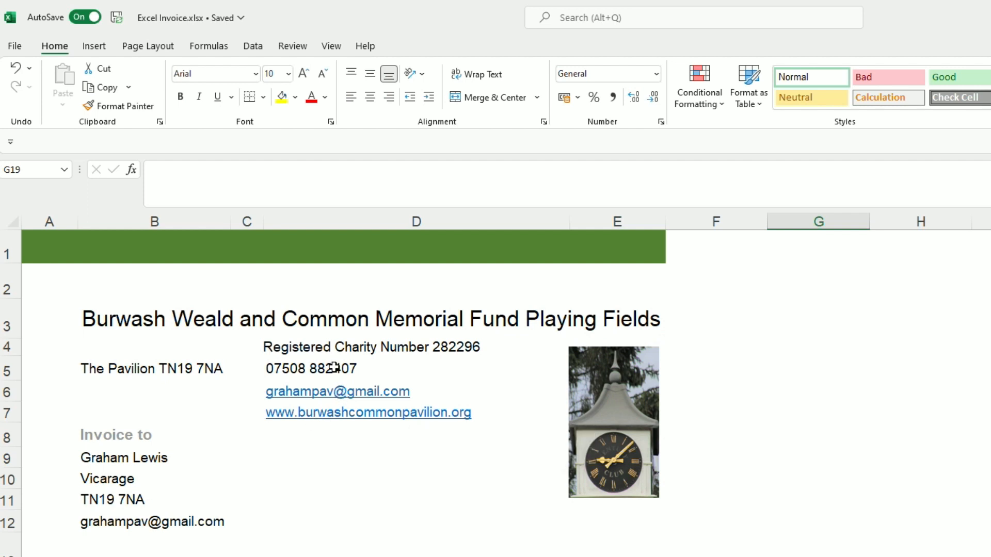
scroll(136, 442, "down", 1)
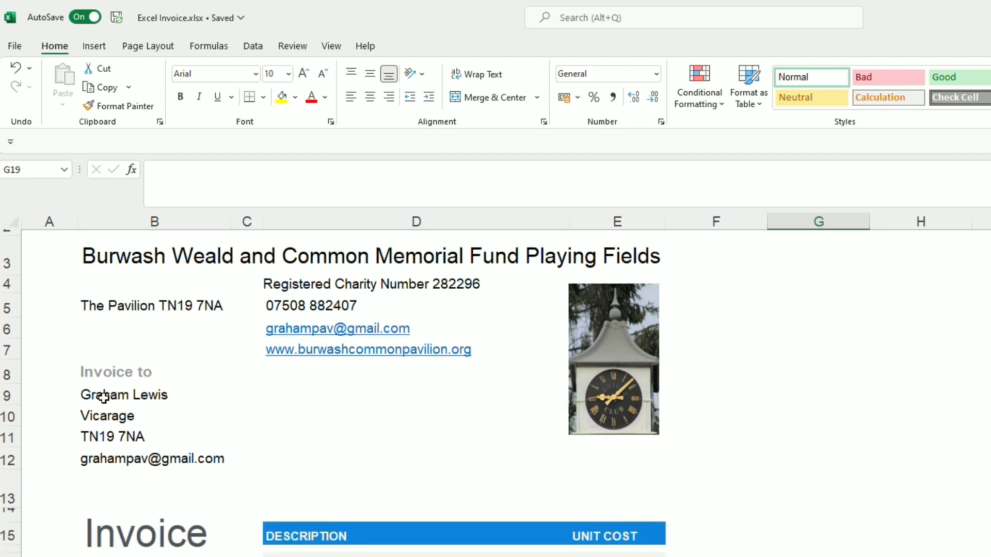
left_click(105, 396)
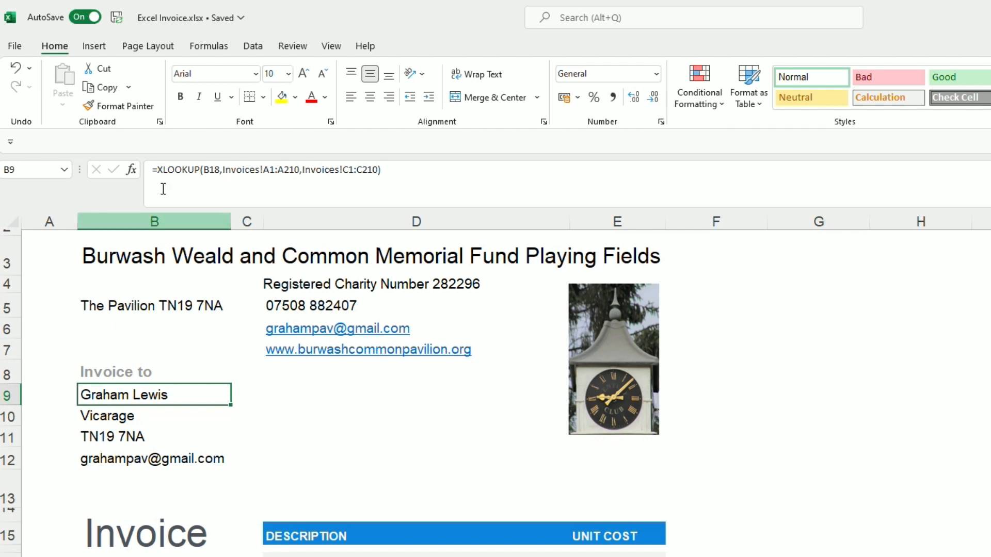
left_click_drag(158, 169, 393, 186)
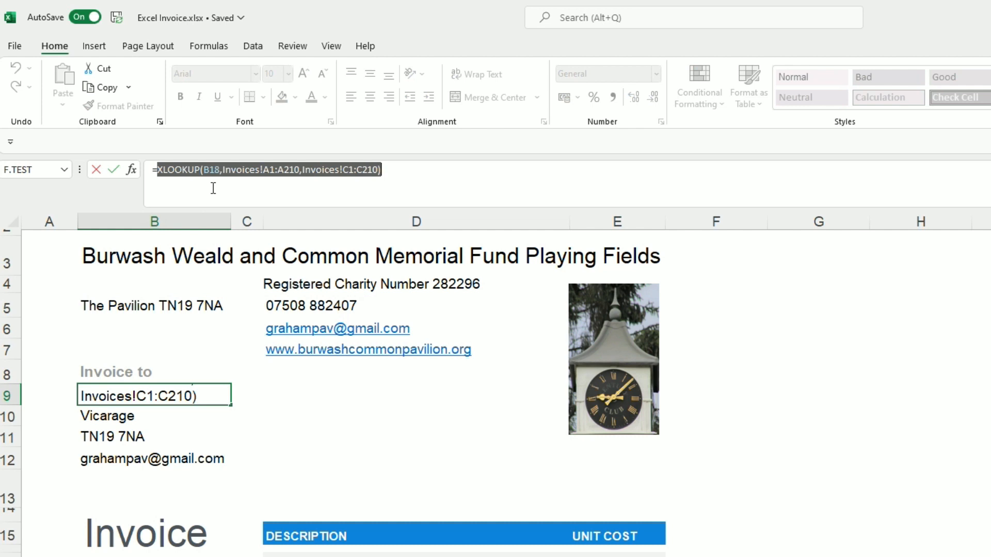
left_click(181, 555)
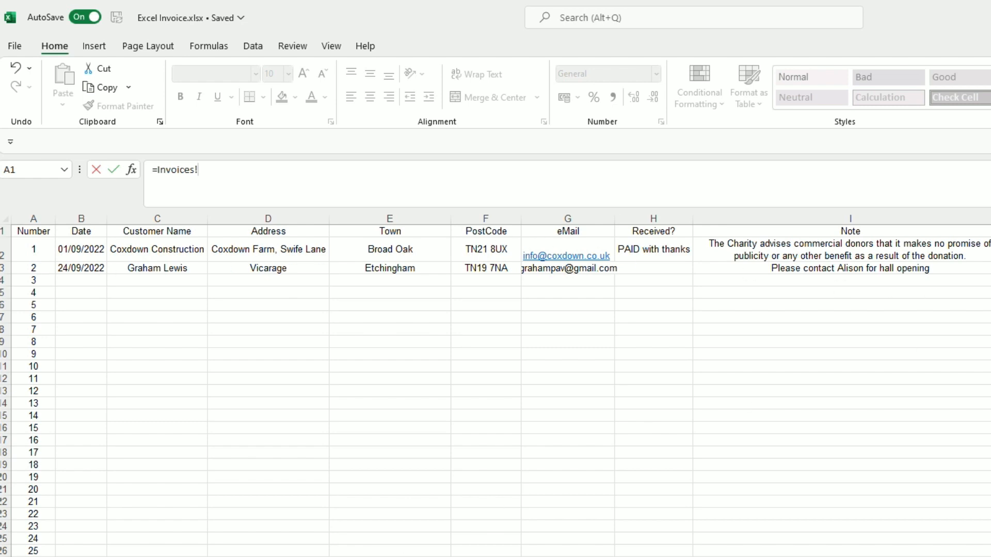
left_click(103, 554)
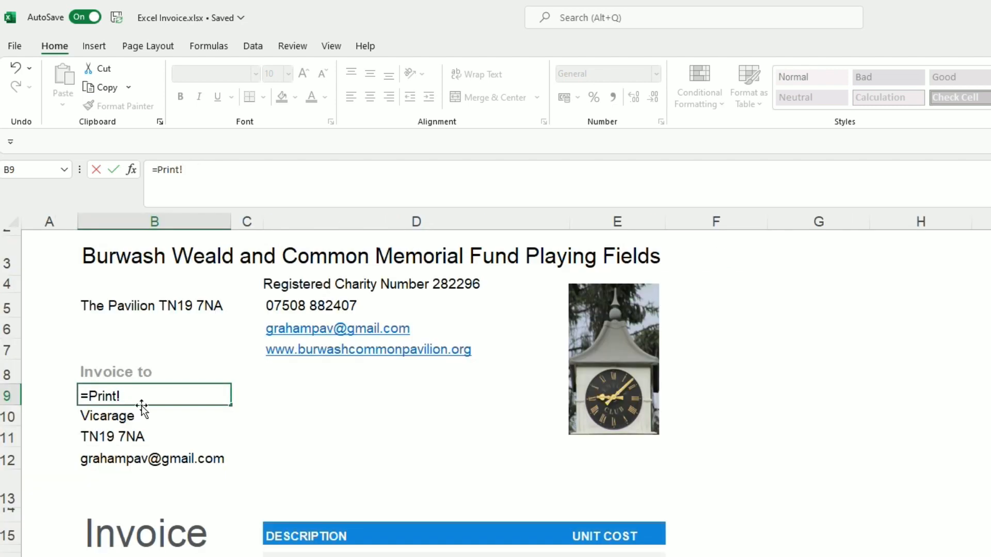
key("Escape")
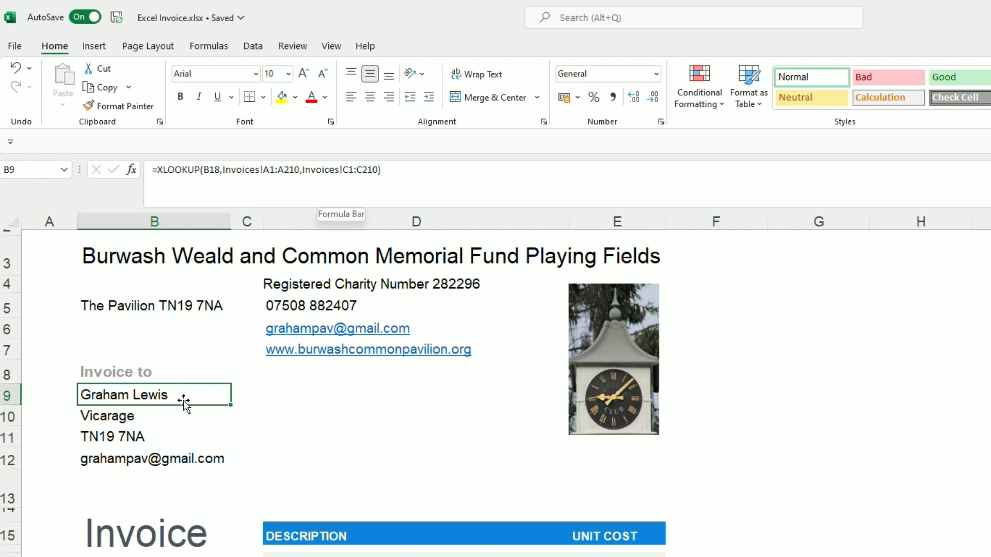
left_click(141, 419)
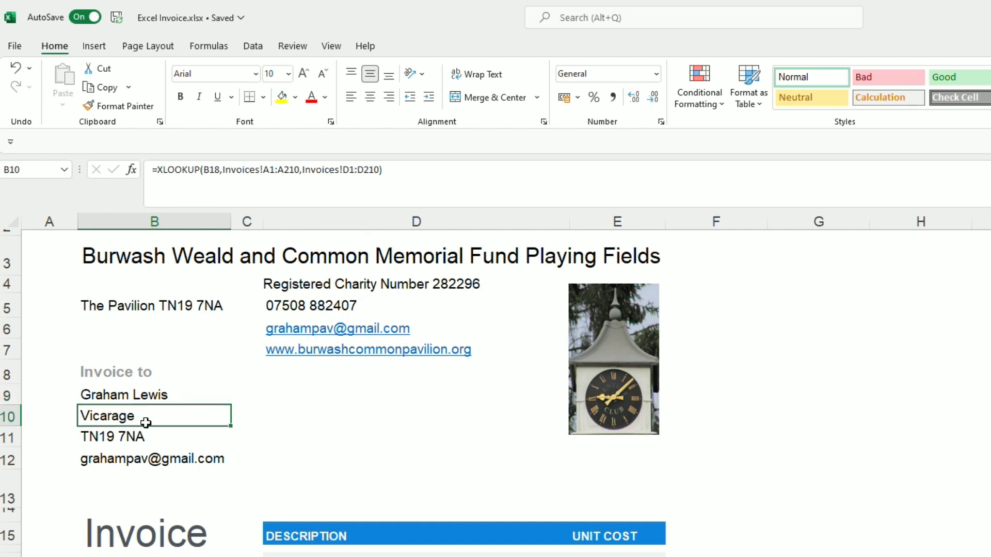
left_click(154, 436)
left_click(185, 455)
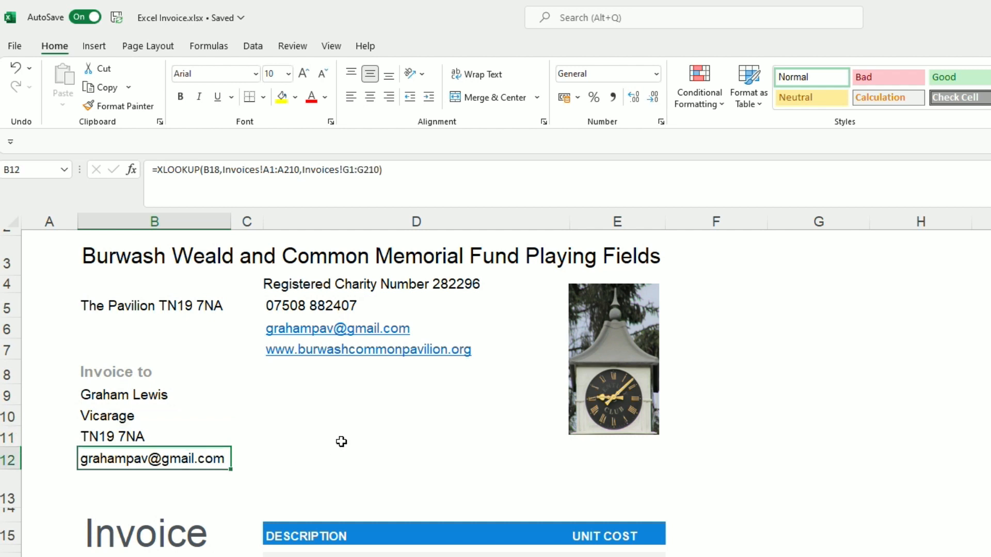
scroll(273, 451, "down", 3)
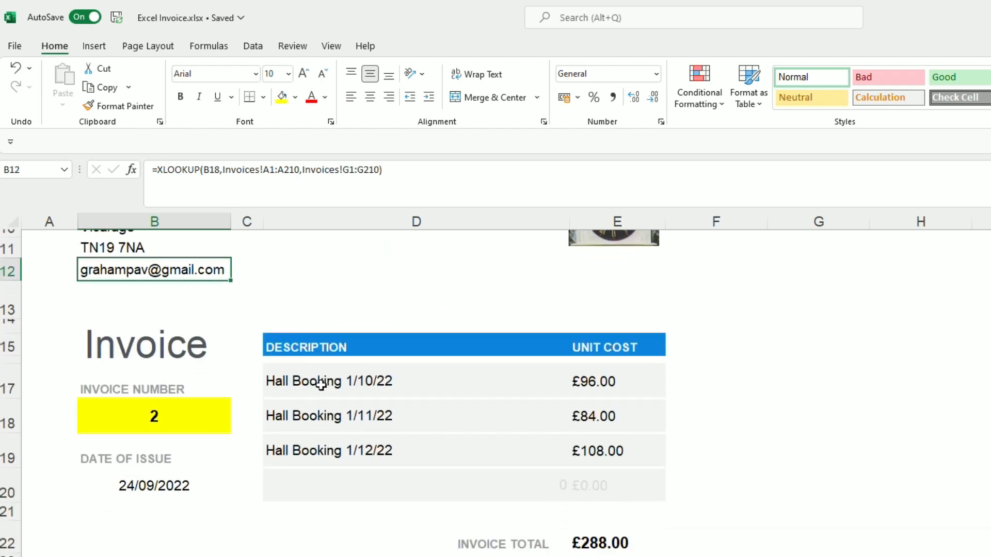
left_click(317, 383)
left_click(305, 412)
left_click(327, 453)
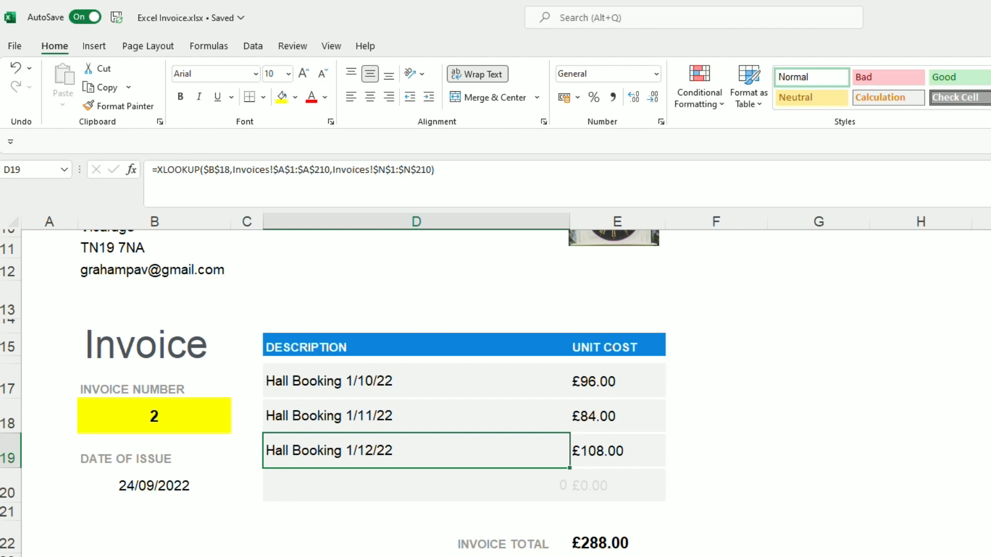
- Clear the 1/12/22 booking and its price in N3:O3, then check the £180.00 total
key("ctrl+Page_Down")
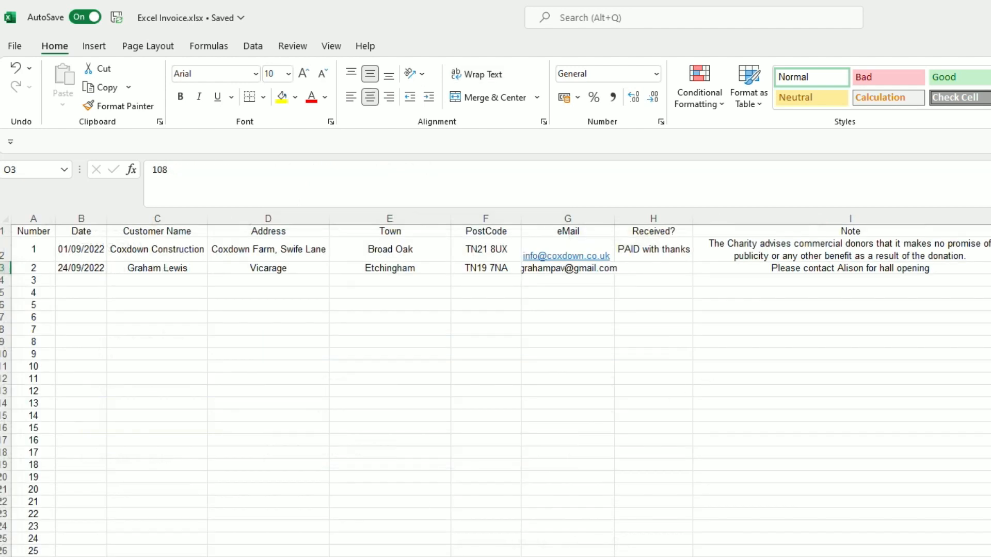
scroll(958, 268, "right", 4)
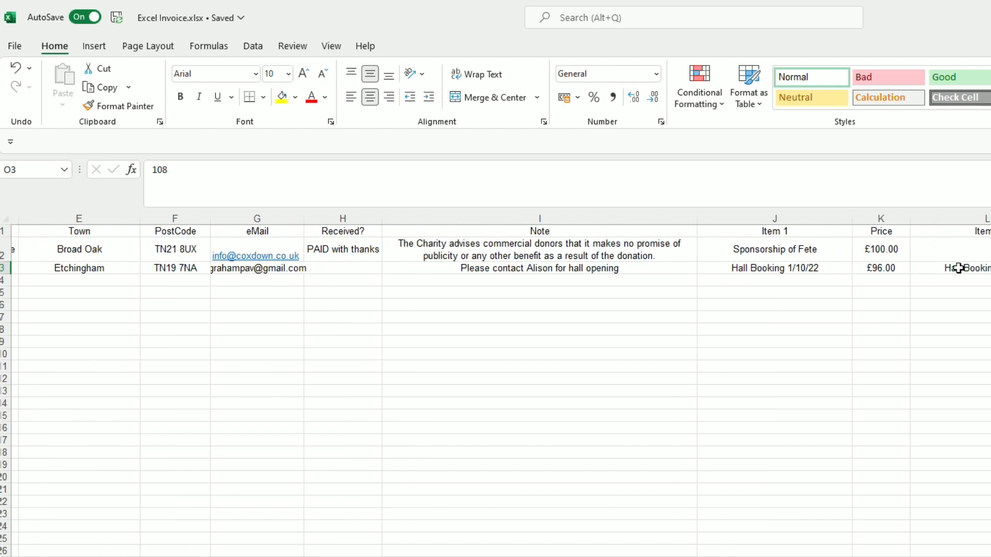
left_click_drag(987, 268, 990, 280)
key("Delete")
key("ctrl+Page_Up")
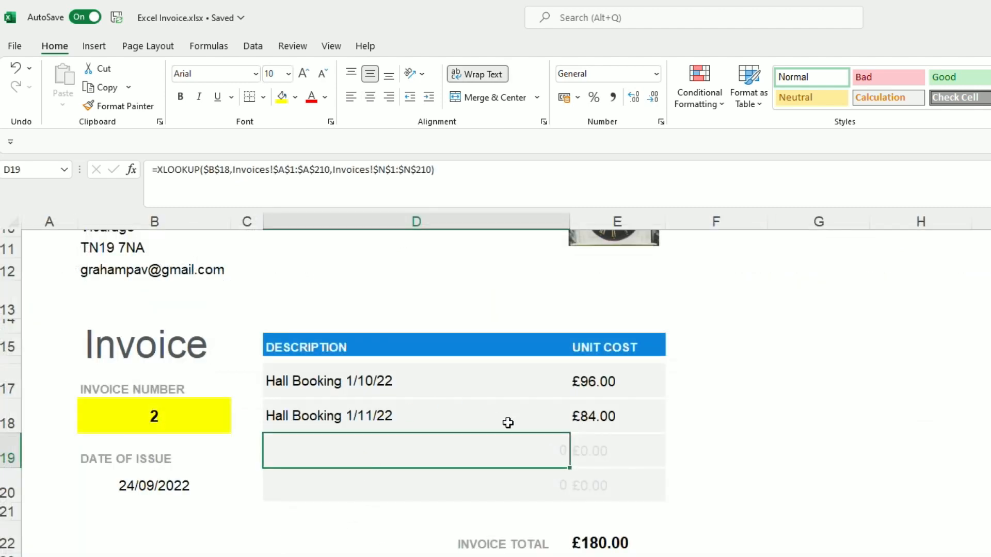
scroll(274, 468, "up", 1)
scroll(230, 489, "down", 1)
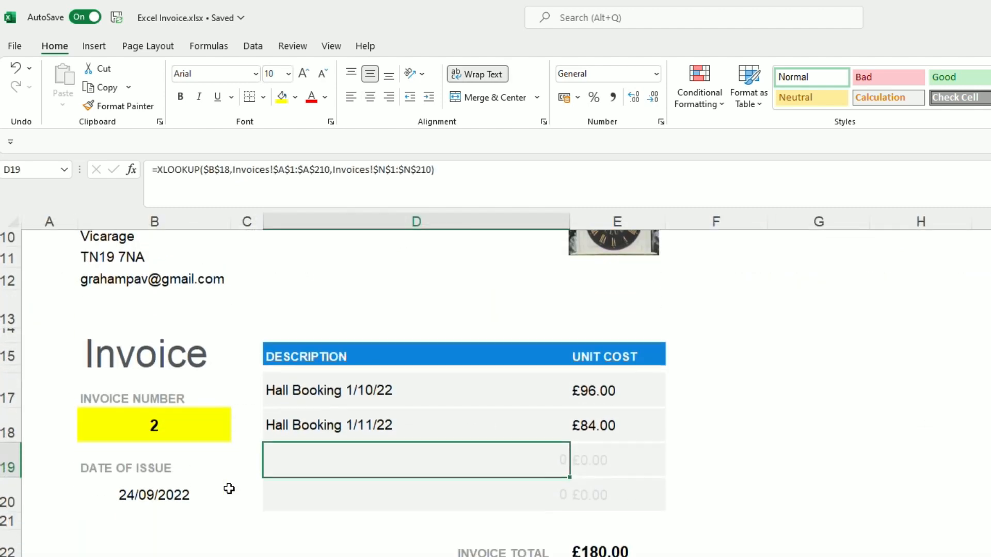
left_click(141, 485)
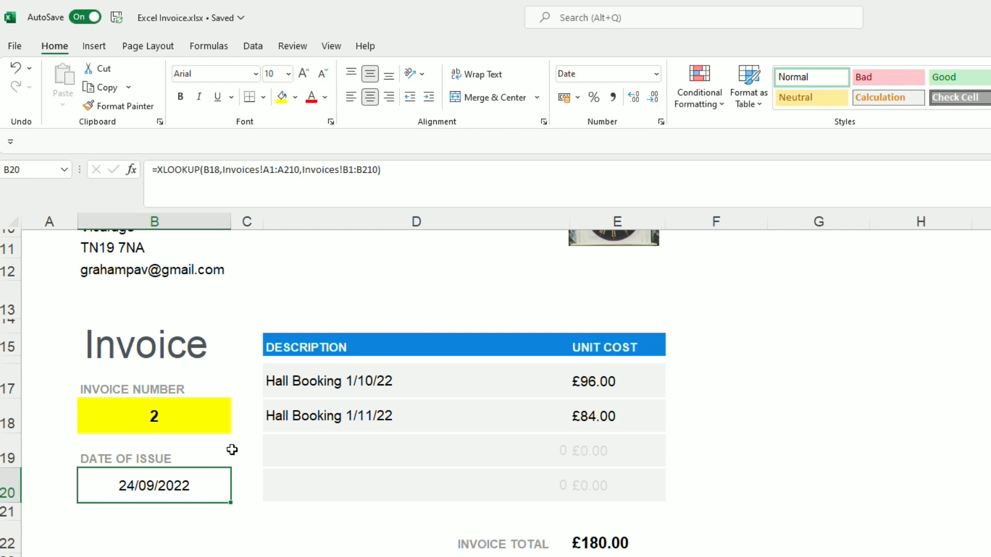
key("ctrl+Page_Down")
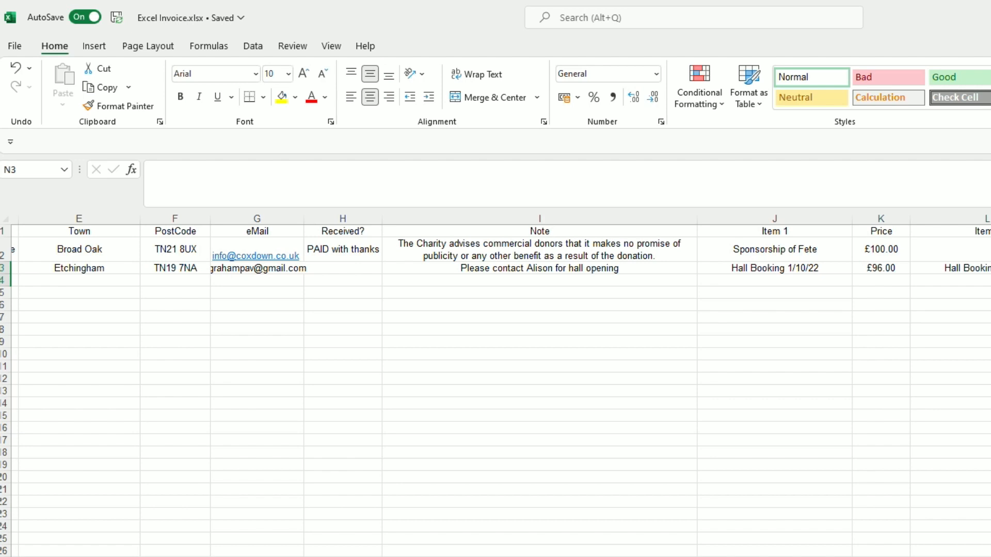
- Check the =B20+14 formula gives pay-by date 08/10/2022 from issue date 24/09/2022
scroll(500, 386, "left", 3)
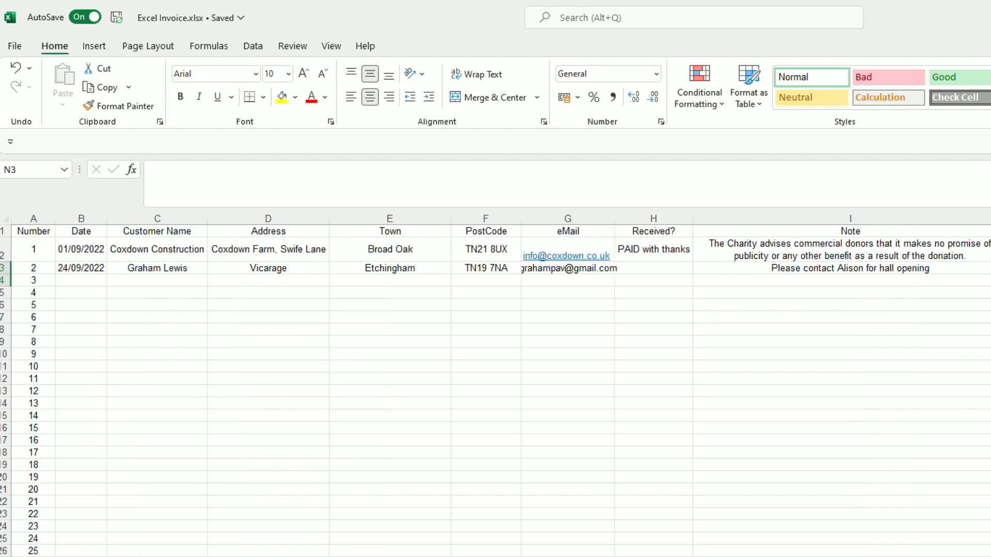
left_click(72, 268)
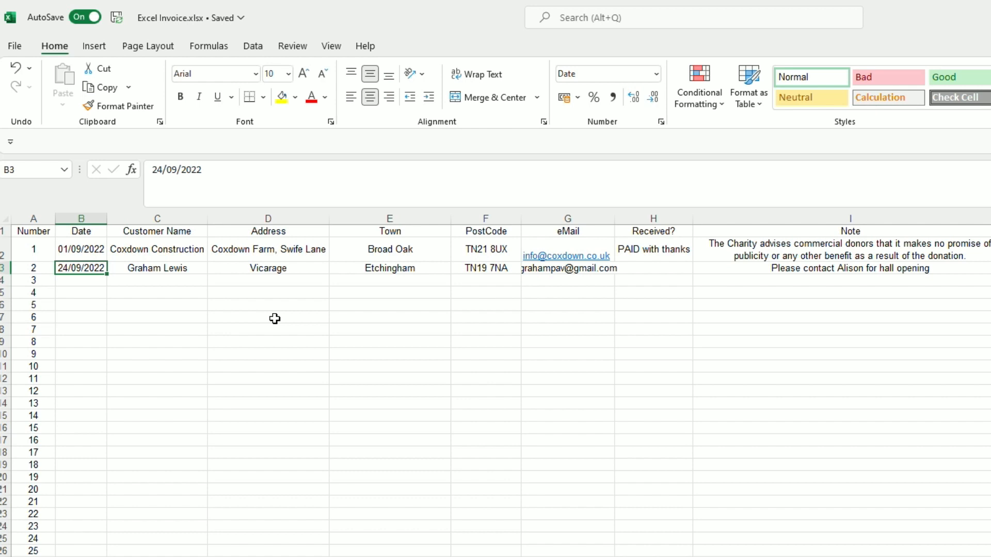
left_click(227, 556)
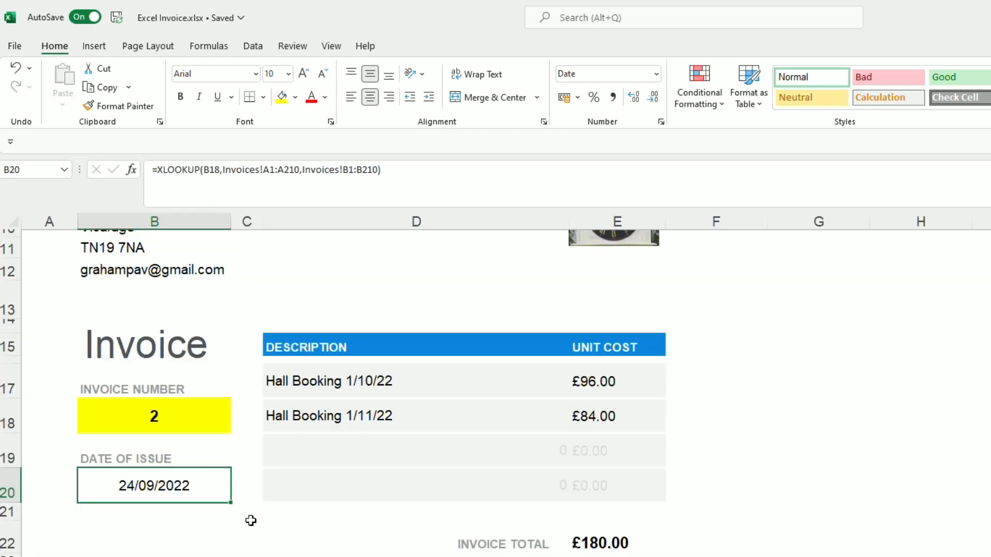
scroll(274, 497, "down", 2)
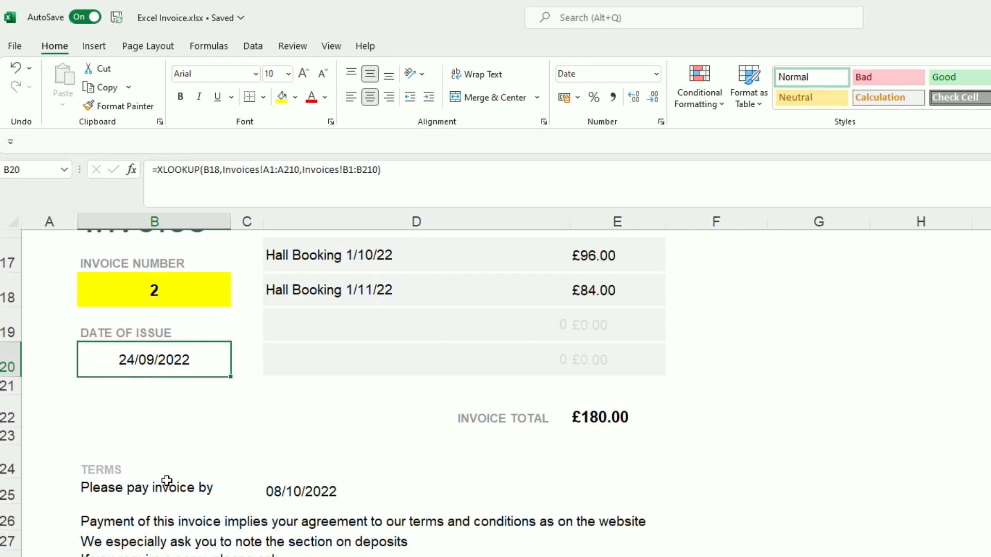
left_click(298, 491)
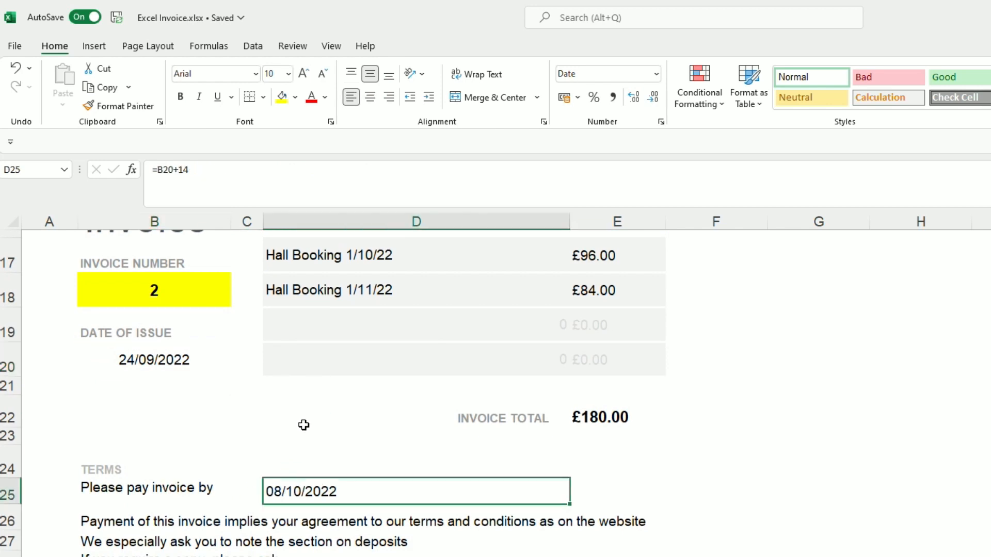
left_click(176, 358)
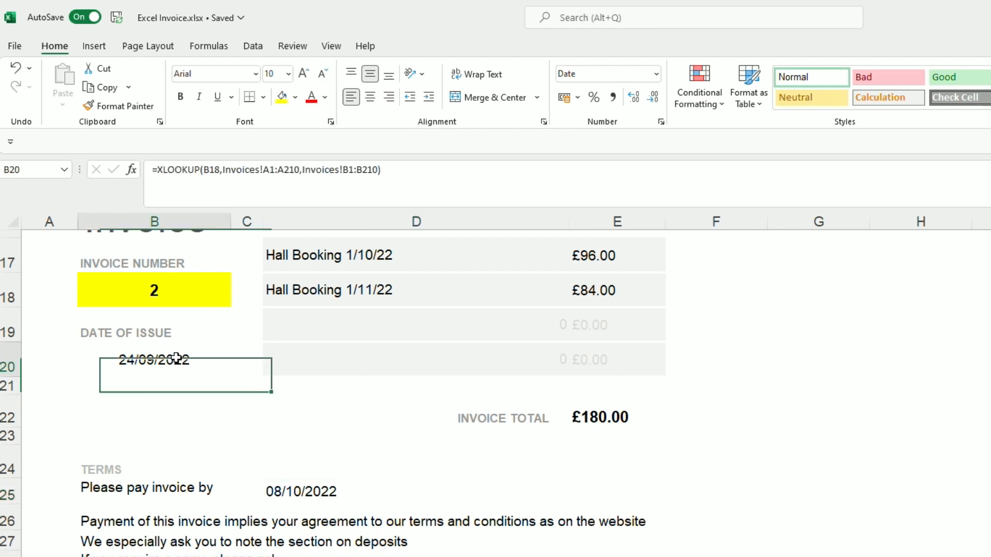
left_click(308, 493)
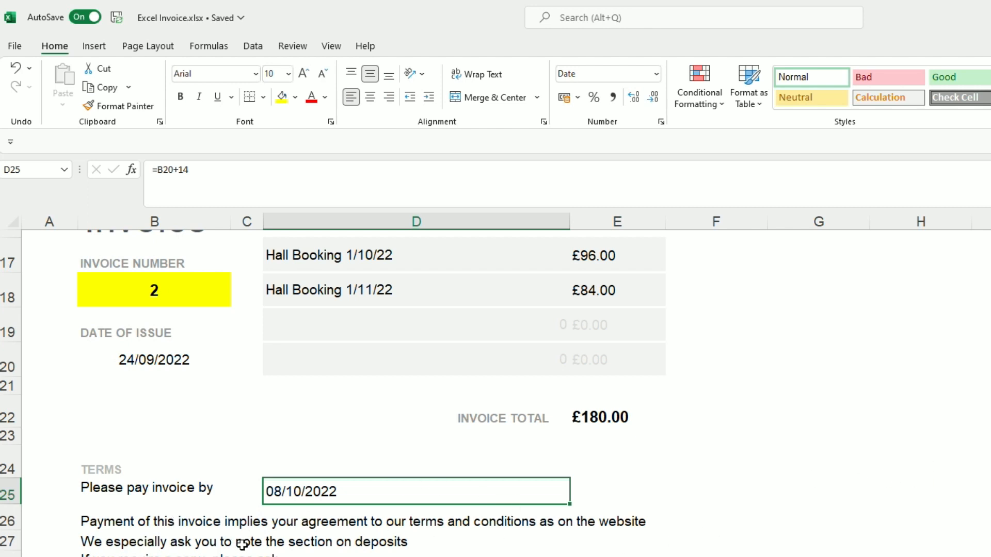
scroll(242, 541, "down", 1)
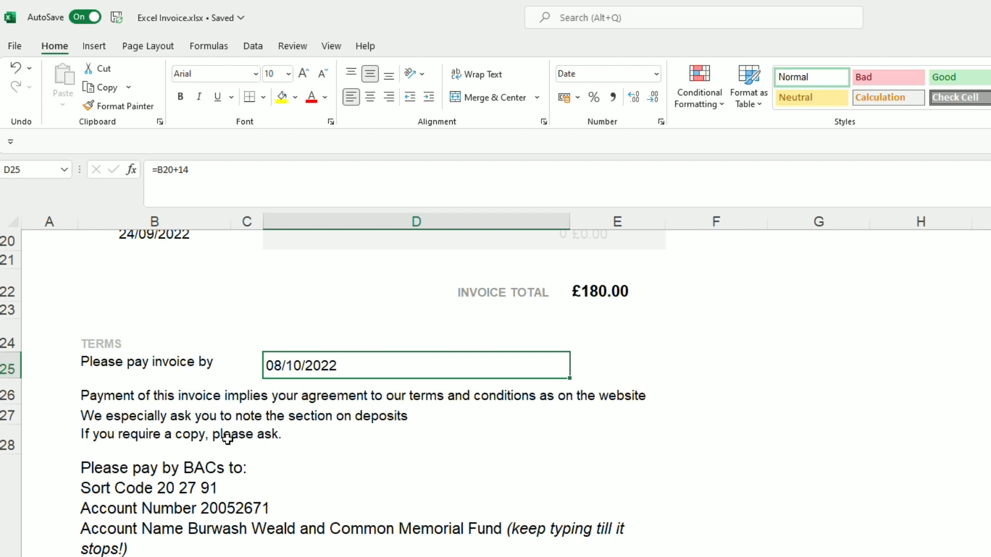
scroll(209, 457, "down", 1)
scroll(209, 457, "down", 1)
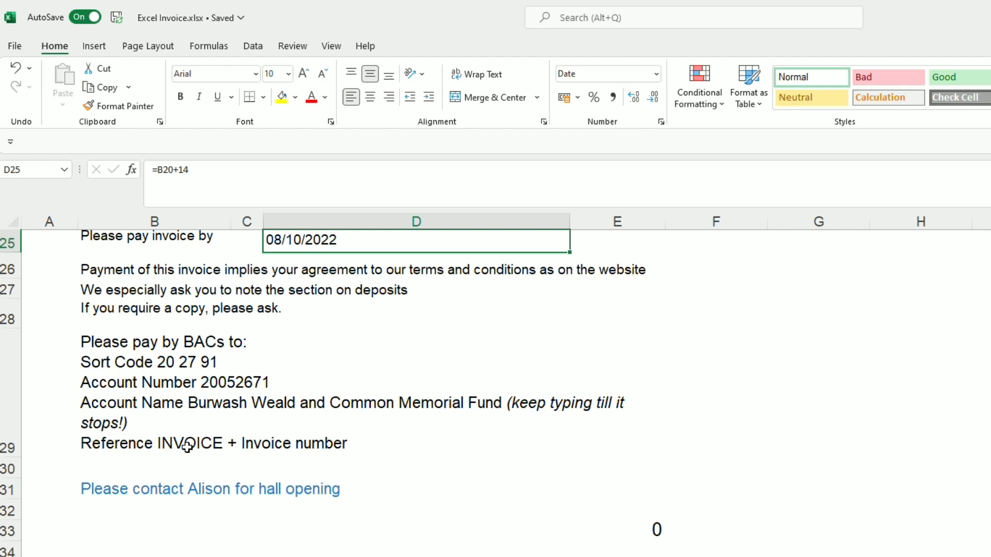
left_click(161, 448)
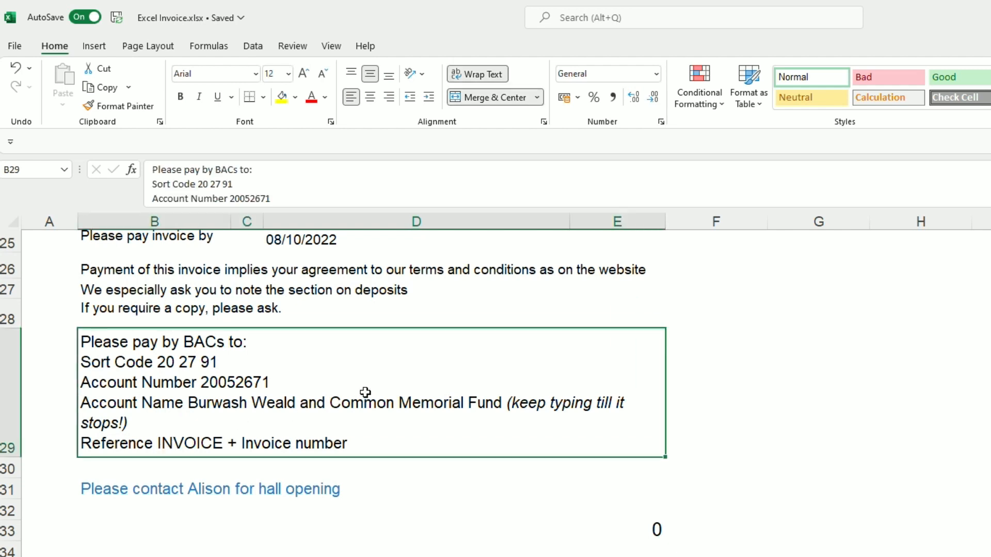
scroll(365, 393, "up", 3)
scroll(160, 364, "down", 5)
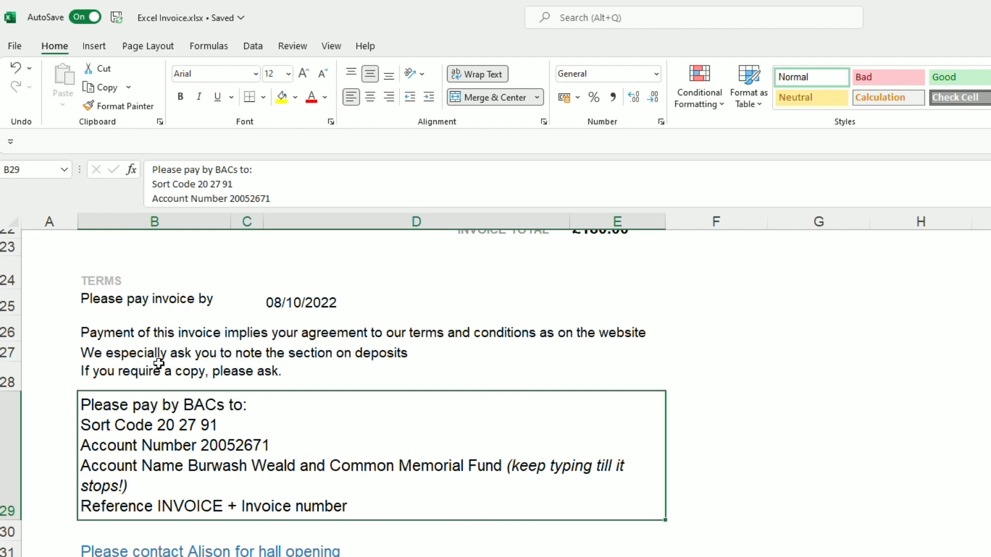
scroll(159, 364, "up", 2)
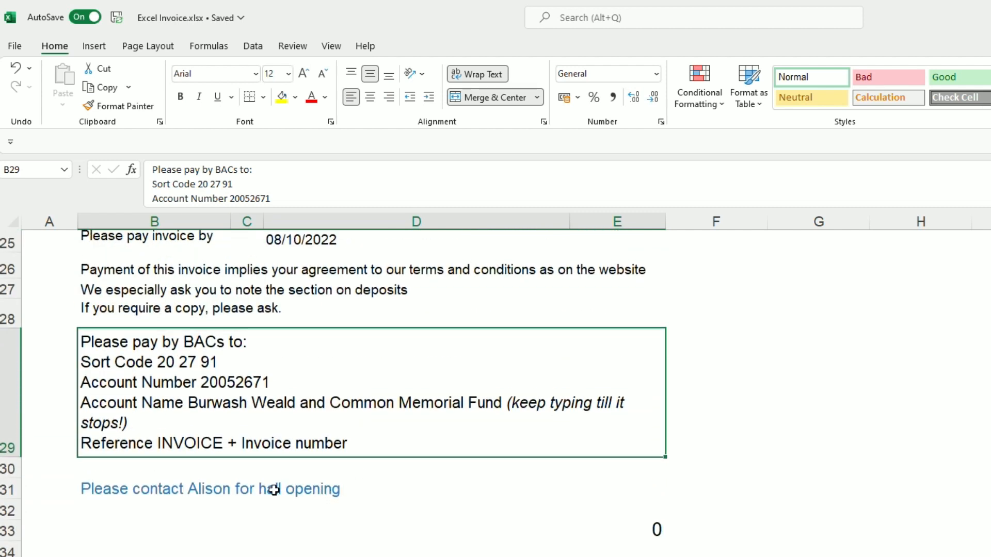
left_click(373, 477)
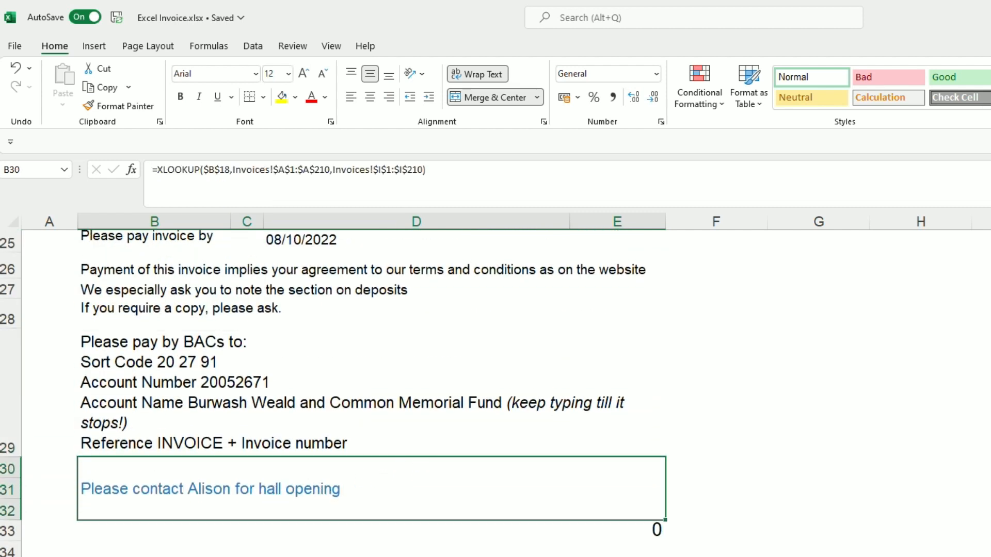
key("ctrl+Page_Down")
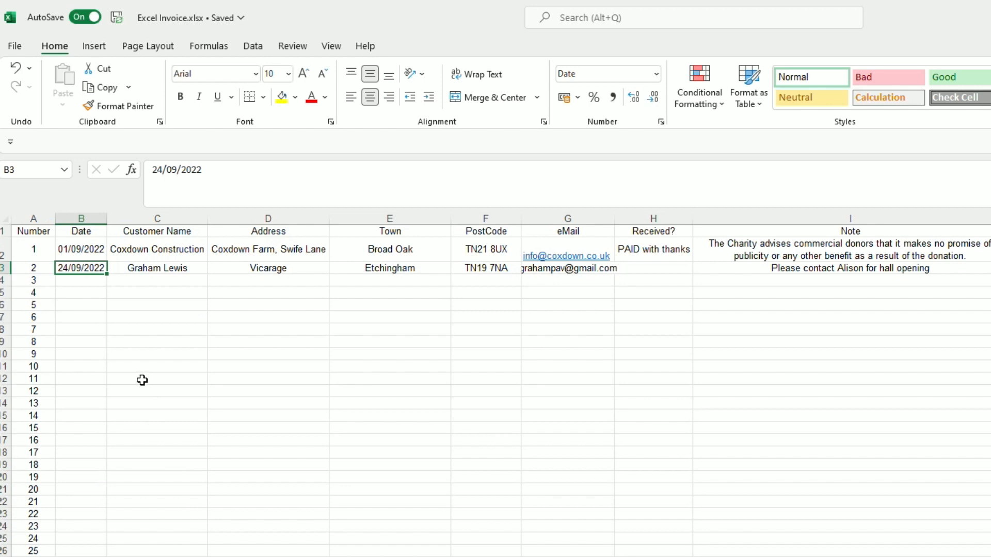
left_click(664, 267)
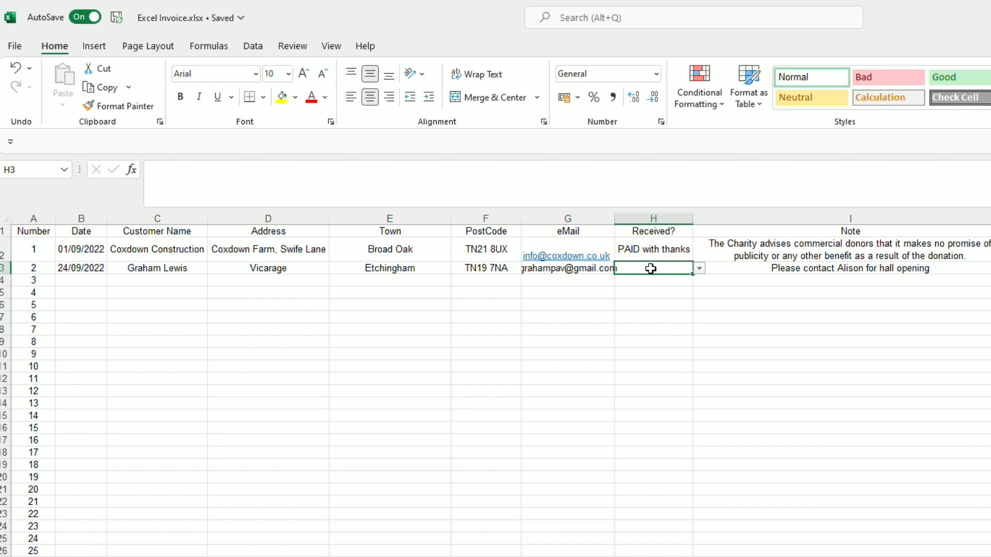
left_click(329, 556)
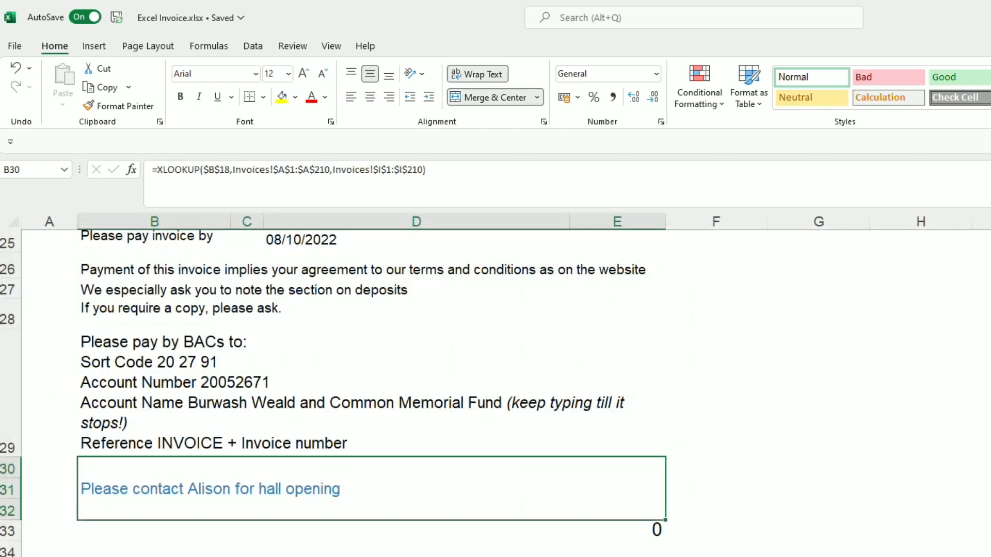
left_click(659, 530)
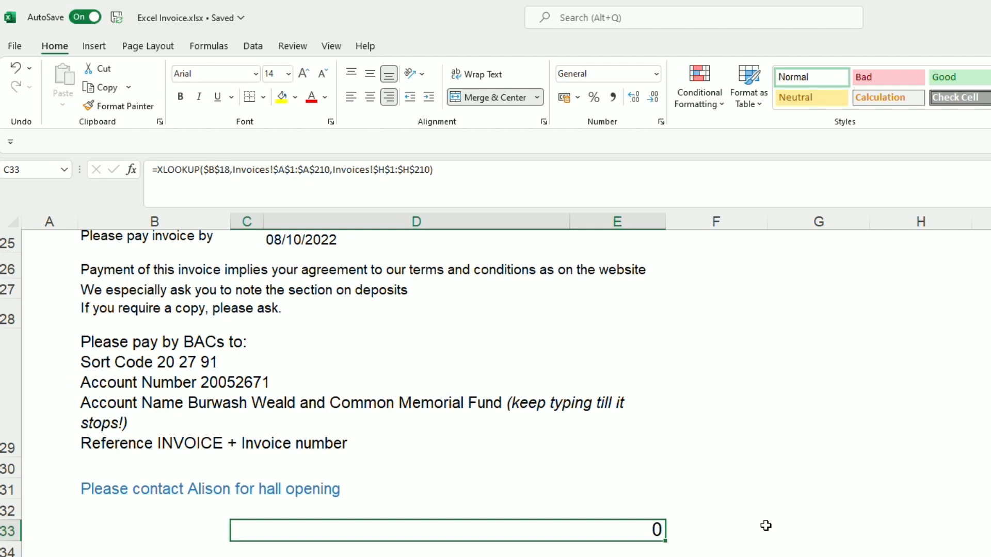
scroll(400, 453, "up", 8)
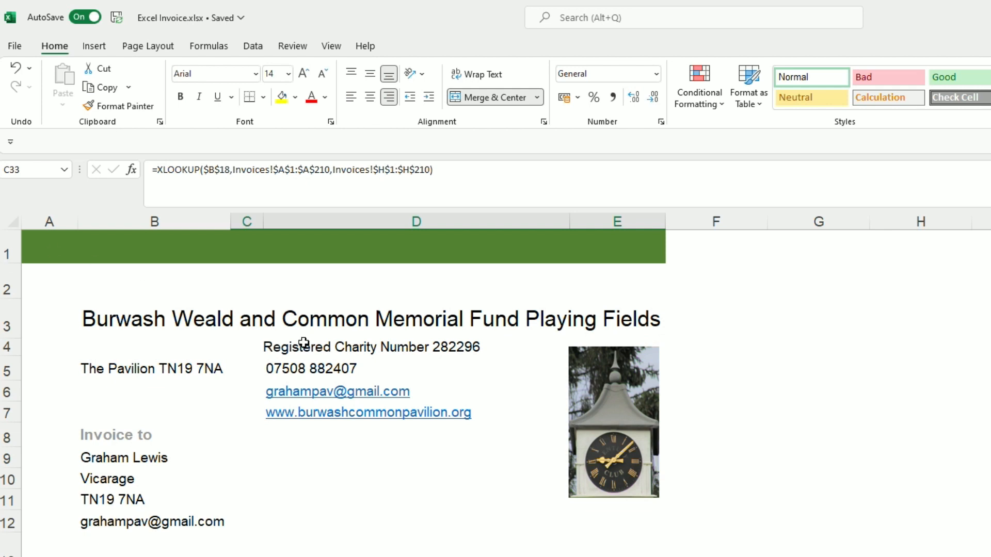
scroll(181, 280, "down", 2)
scroll(184, 303, "up", 2)
- Save the workbook, then save a PDF copy named 'Excel Invoice Example' in Finance
left_click(122, 20)
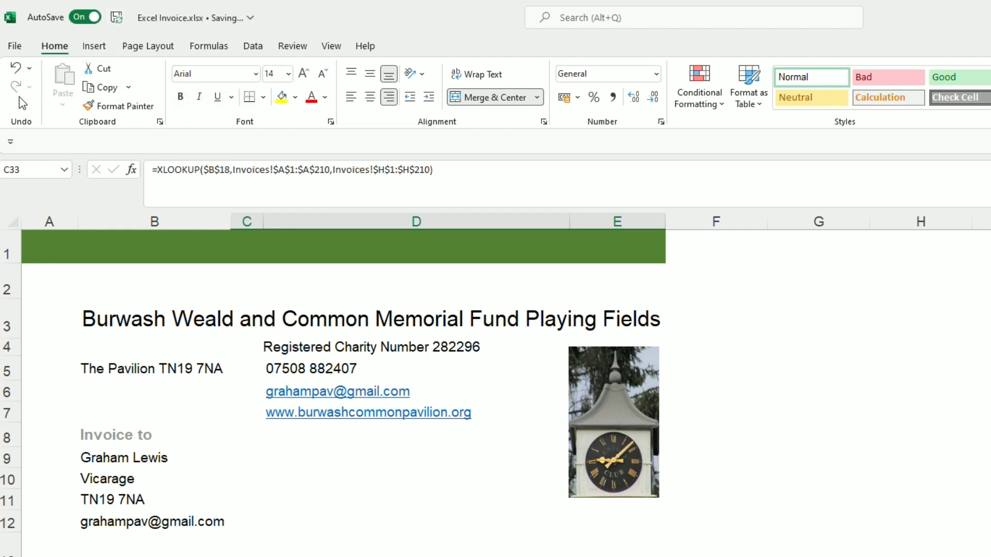
left_click(20, 49)
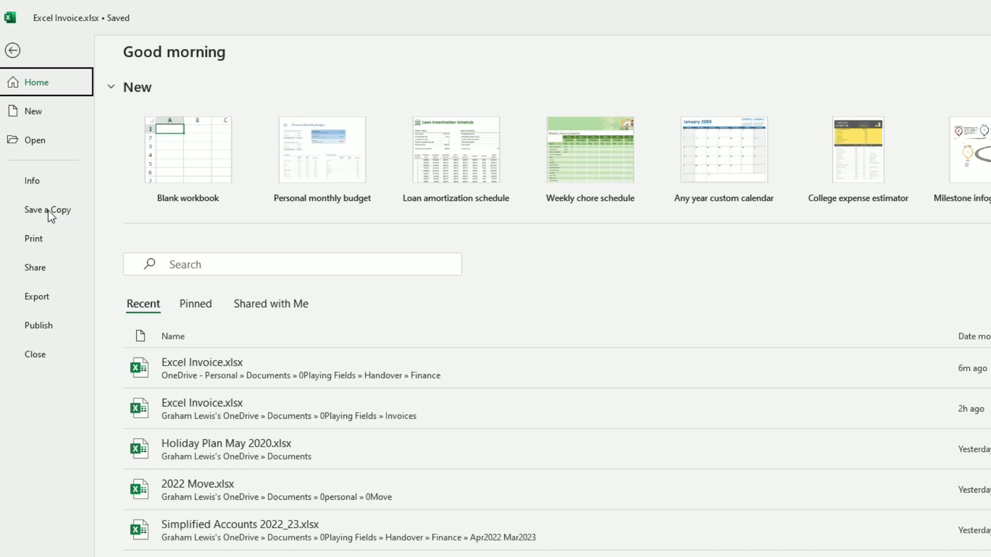
left_click(47, 210)
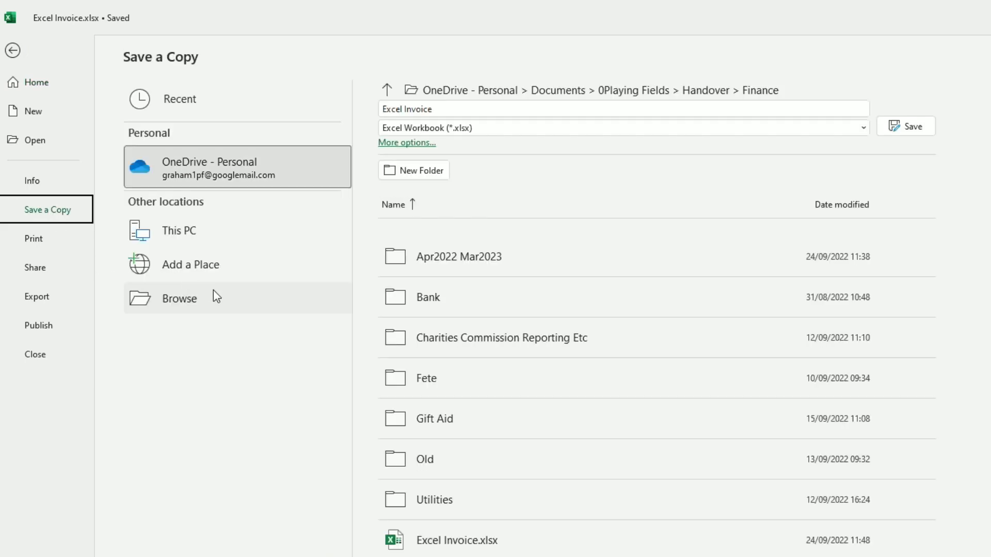
left_click(458, 108)
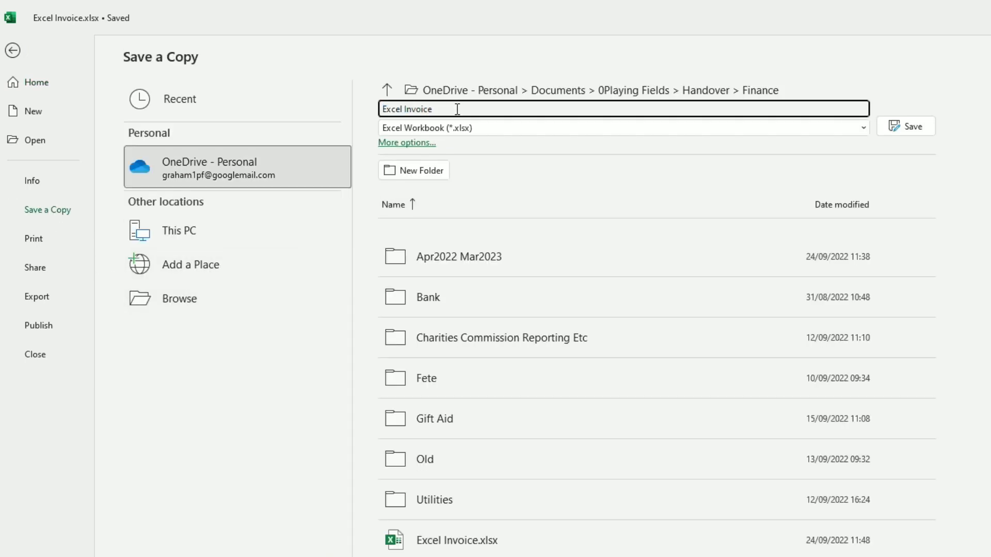
type("Example")
left_click(867, 129)
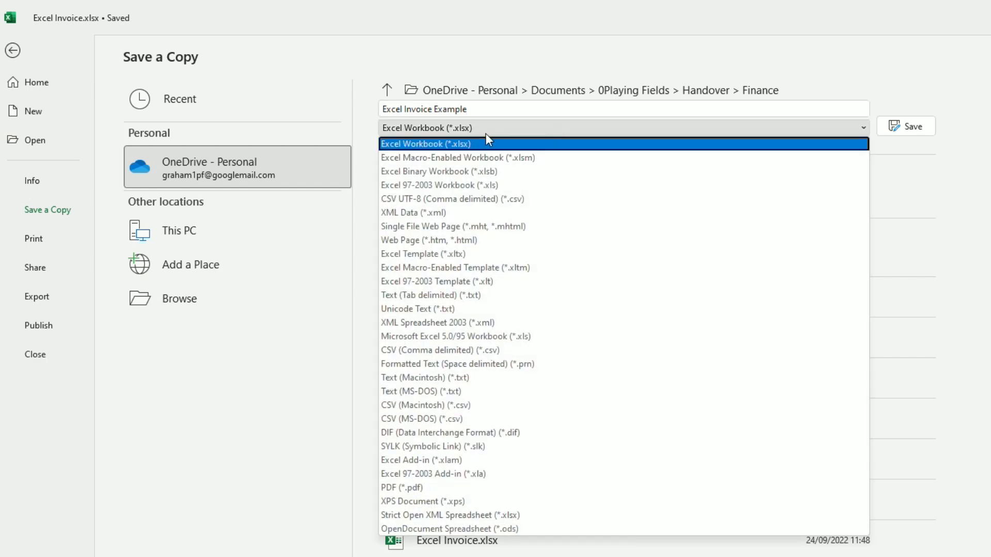
left_click(441, 488)
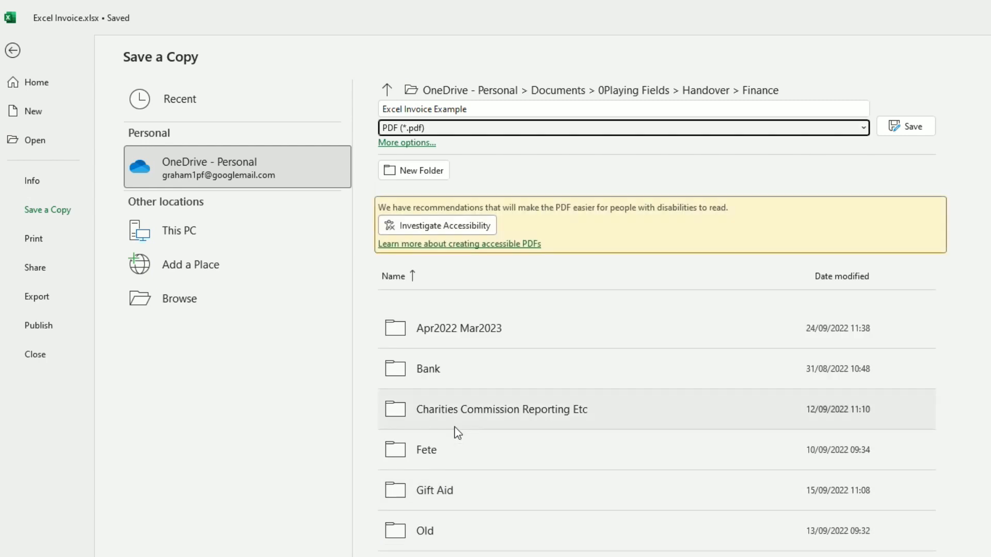
left_click(925, 126)
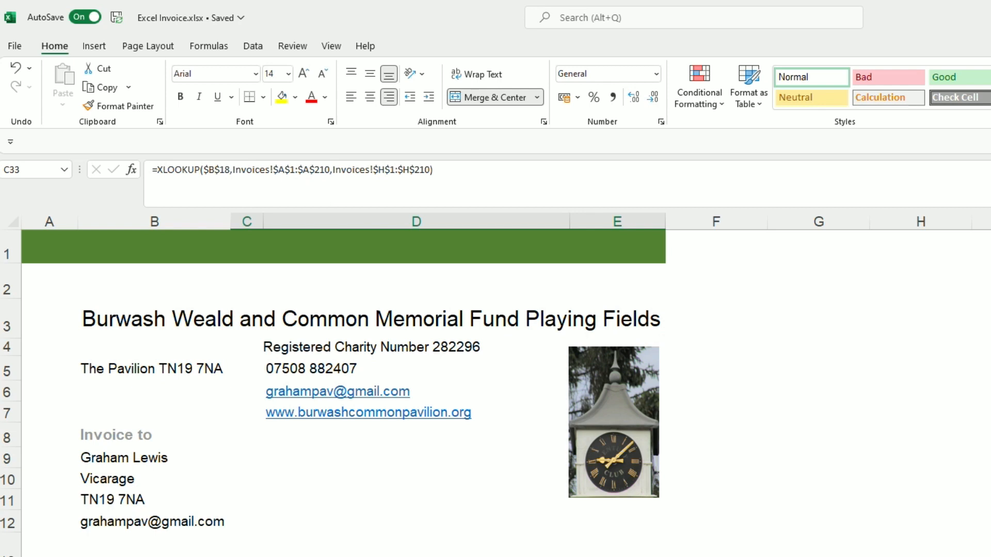
- Open Excel Invoice Example.pdf from the Finance folder in Adobe Acrobat Reader
key("alt+Tab")
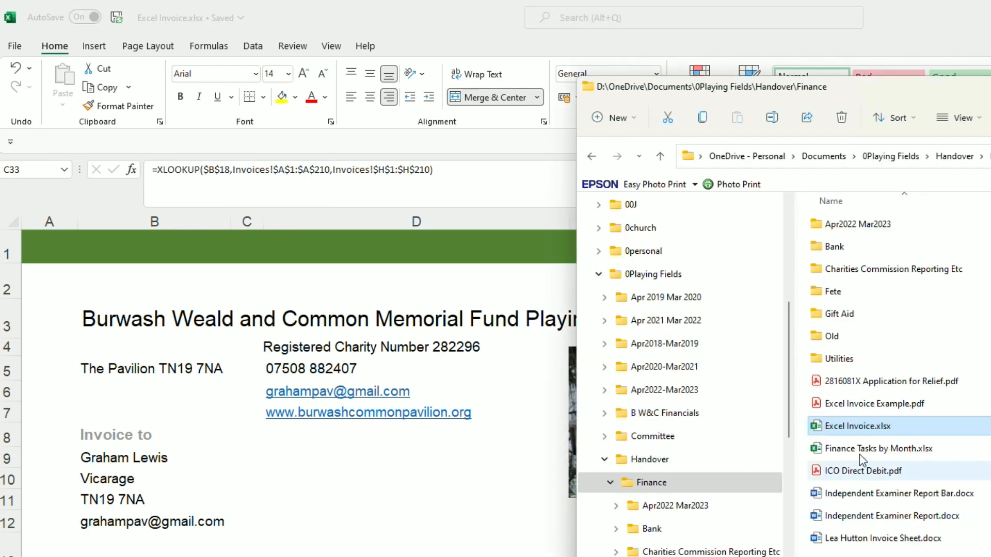
double_click(881, 405)
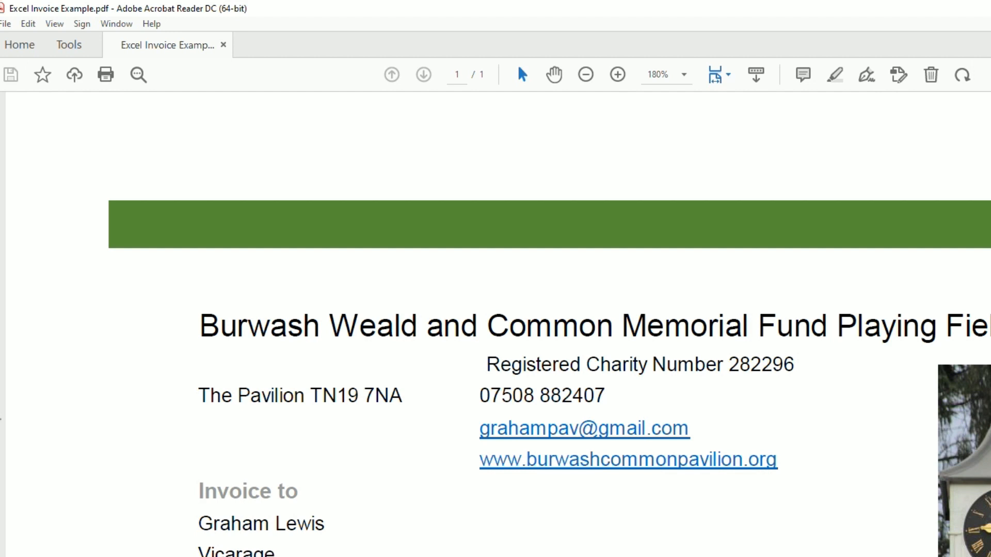
scroll(549, 324, "down", 10)
scroll(549, 324, "down", 9)
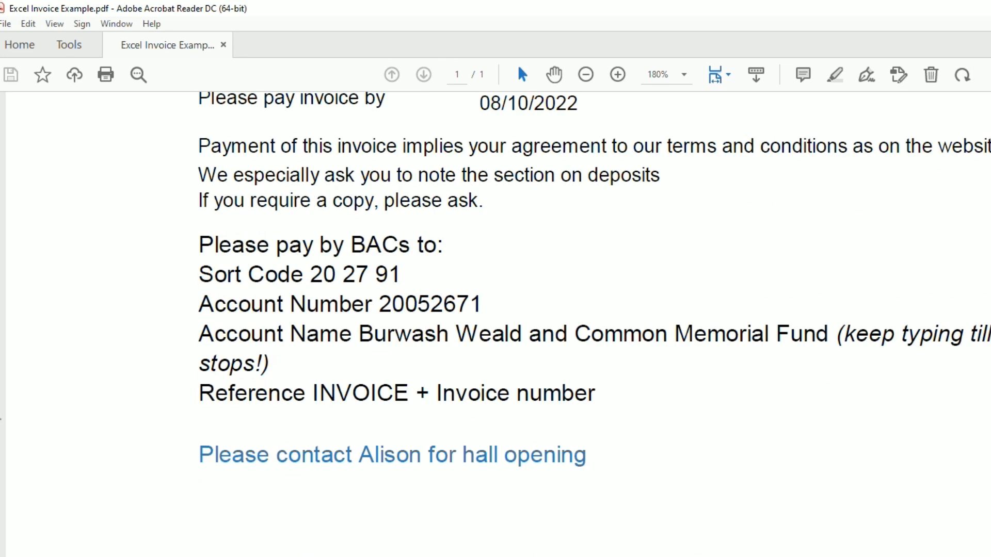
scroll(550, 324, "up", 14)
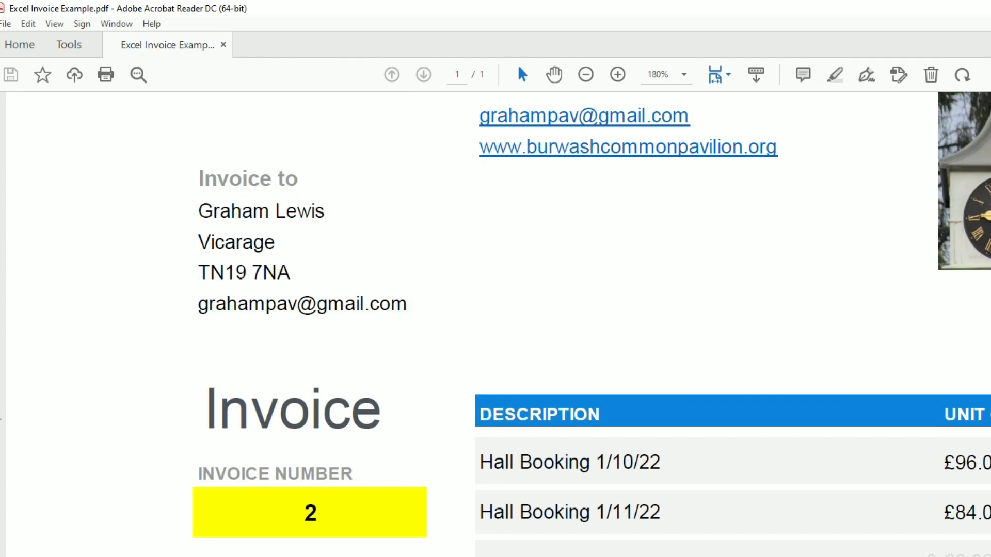
scroll(549, 324, "up", 5)
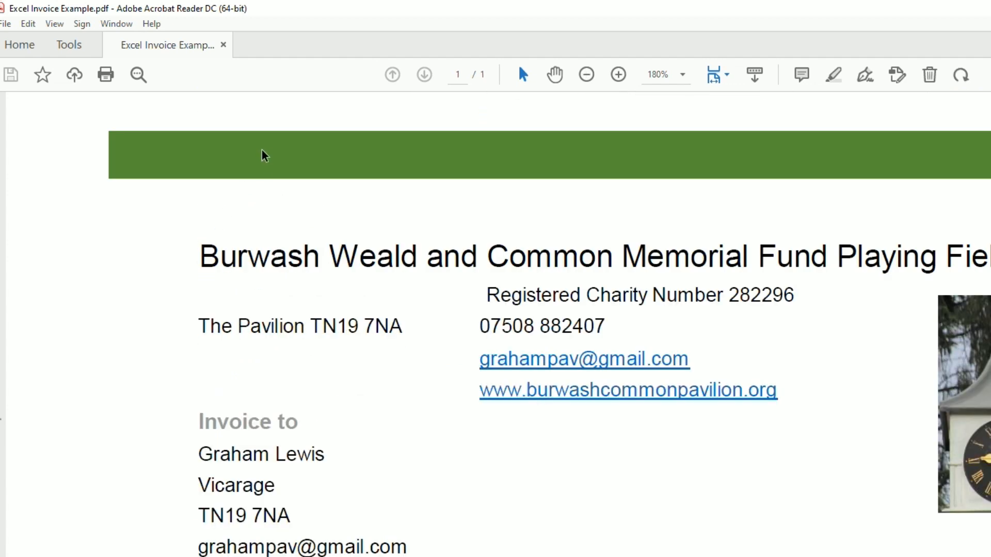